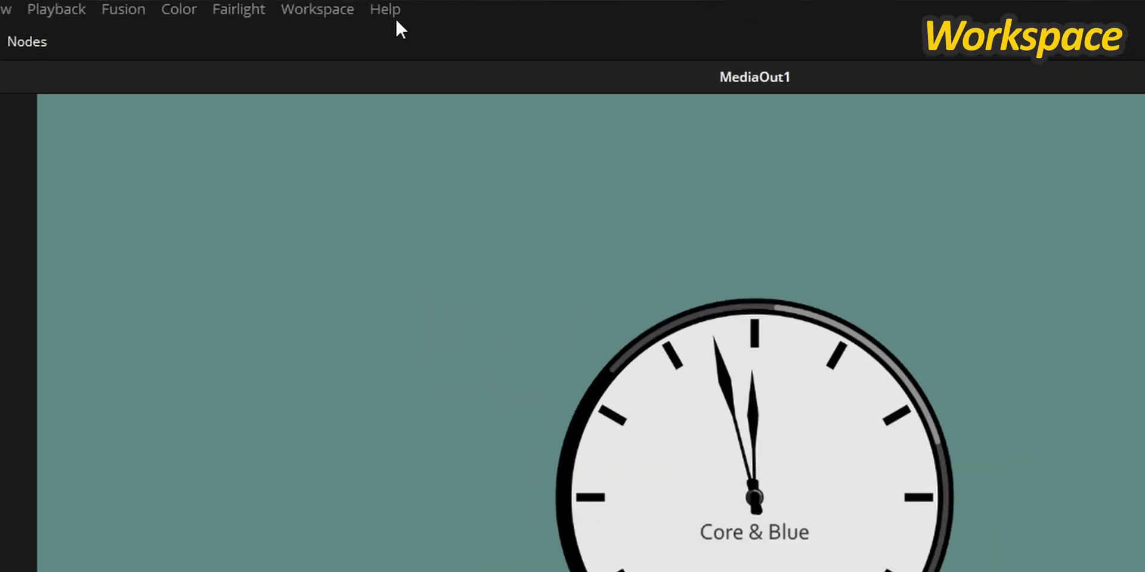
Bring up the Workspace Layout Presets list to reach the Fusion Presets.
left_click(328, 3)
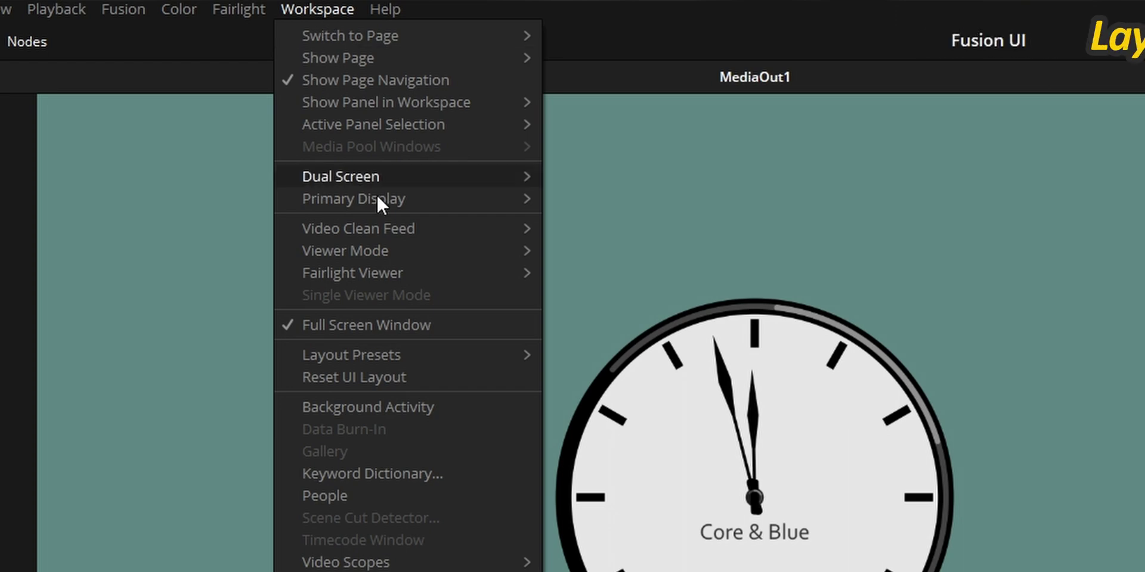
mouse_move(360, 356)
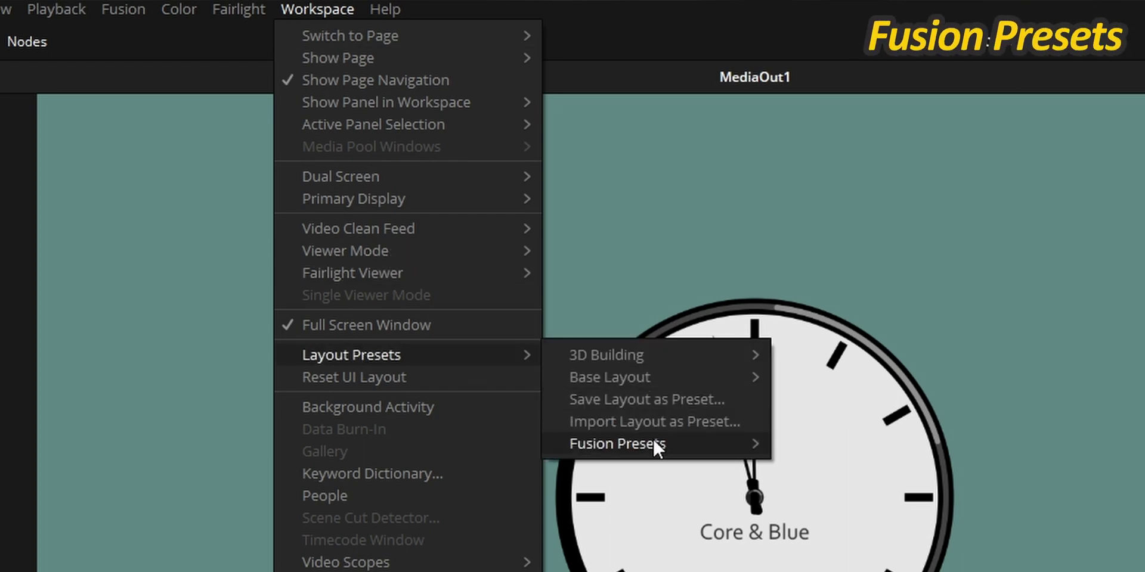
mouse_move(644, 447)
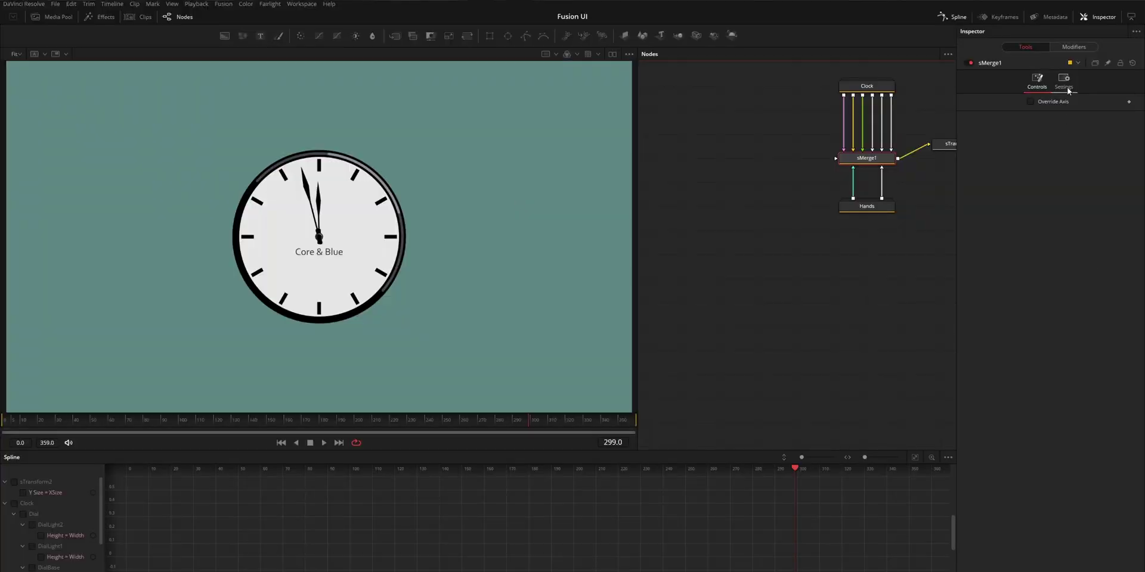
Show the Keyframes timeline, enlarge the bottom panels and pan sRender1 into view.
left_click(998, 18)
left_click_drag(554, 451, 554, 326)
left_click_drag(683, 217, 670, 214)
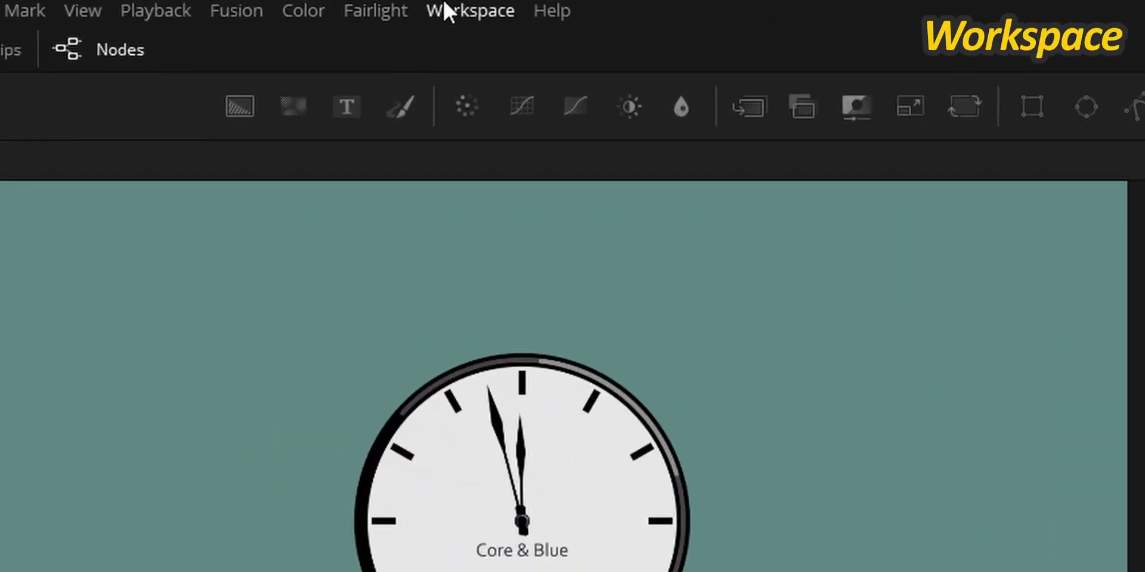
Save the arrangement as a new layout preset, then reset the UI layout.
left_click(299, 3)
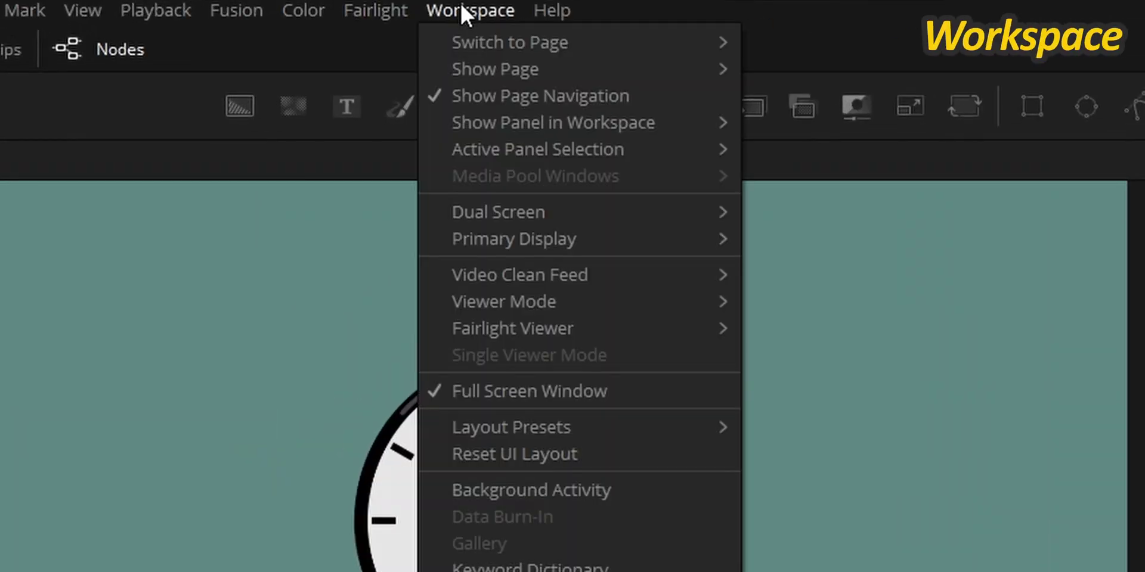
mouse_move(620, 425)
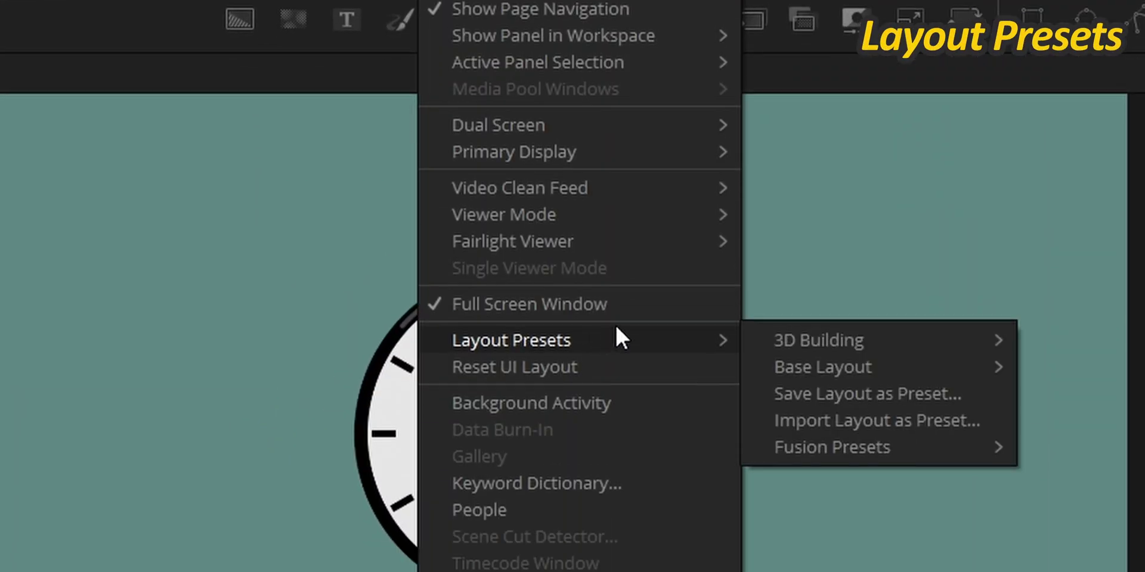
left_click(922, 395)
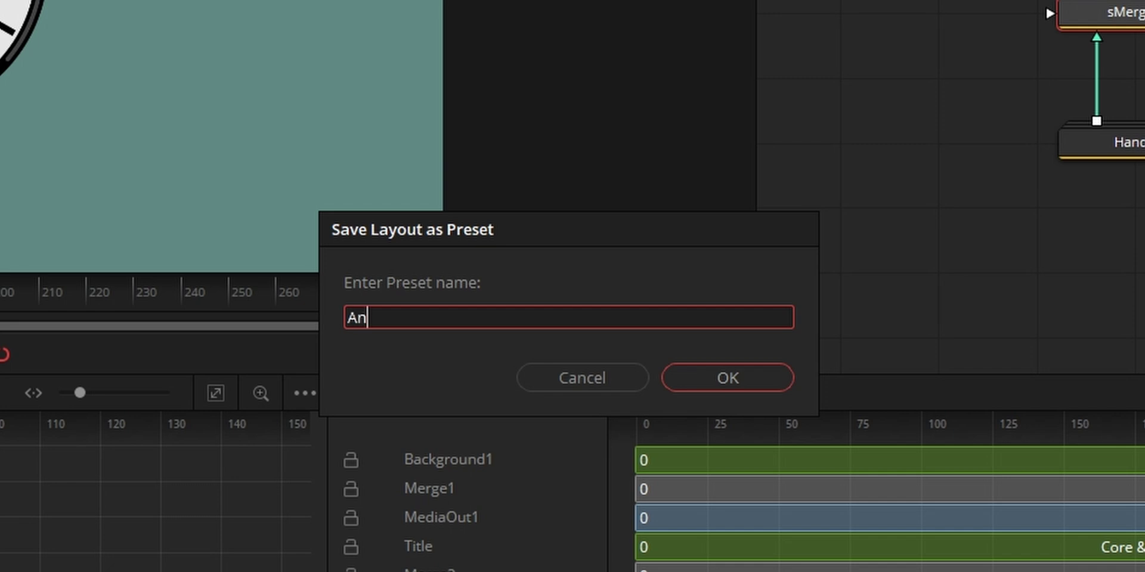
key("Return")
left_click(477, 8)
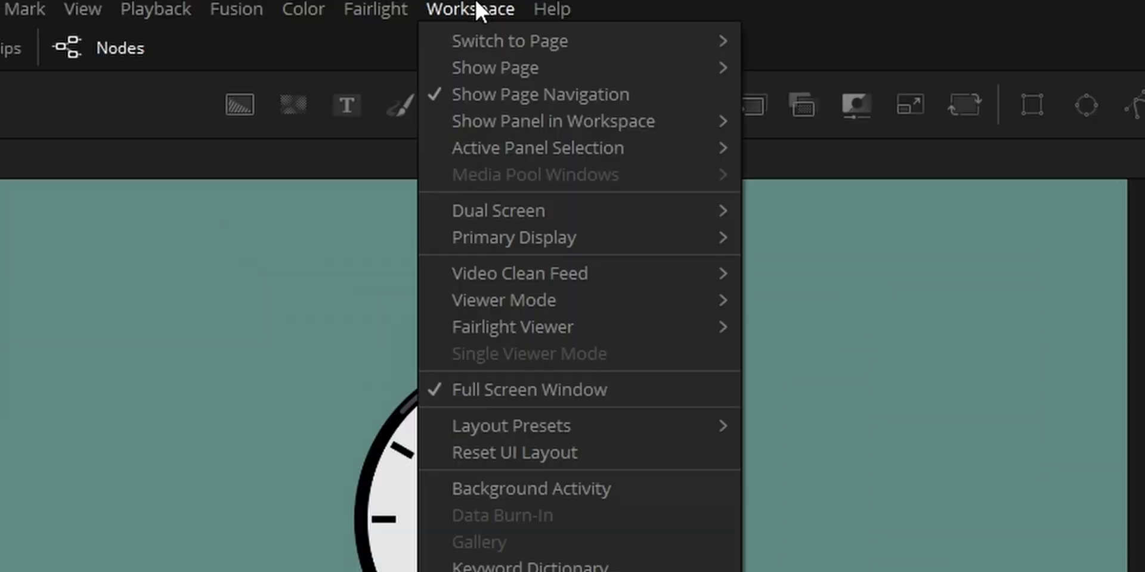
left_click(546, 455)
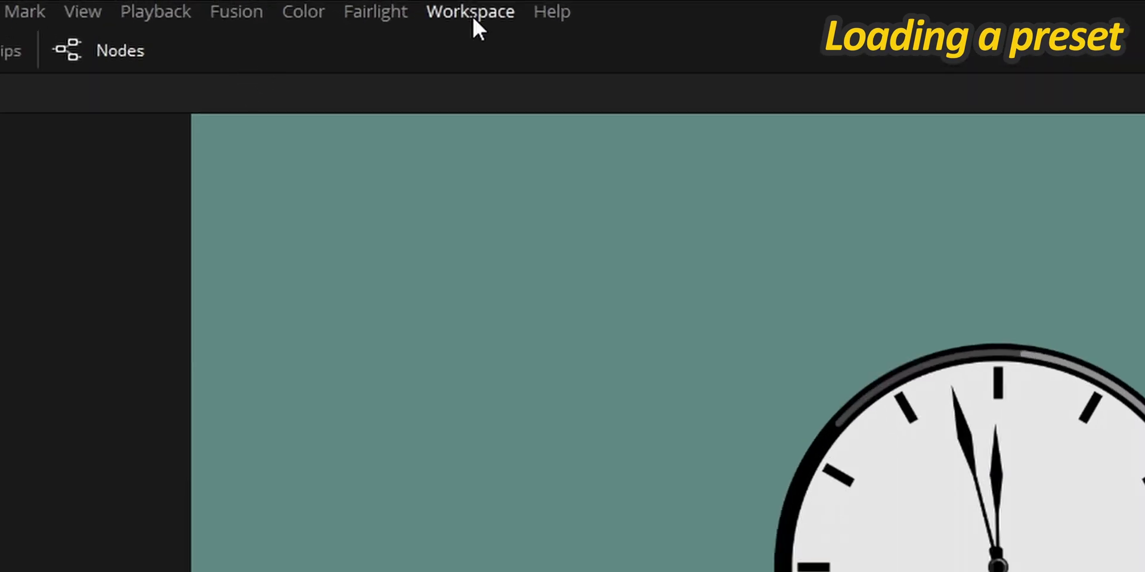
Load the Animating preset from Workspace Layout Presets.
left_click(475, 18)
mouse_move(515, 428)
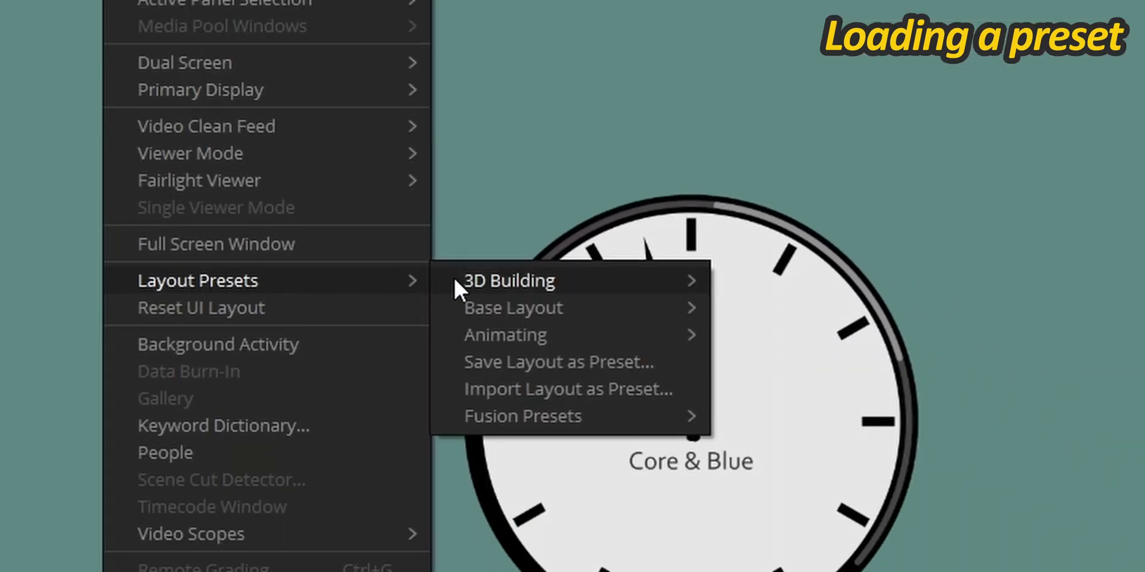
mouse_move(543, 343)
left_click(809, 345)
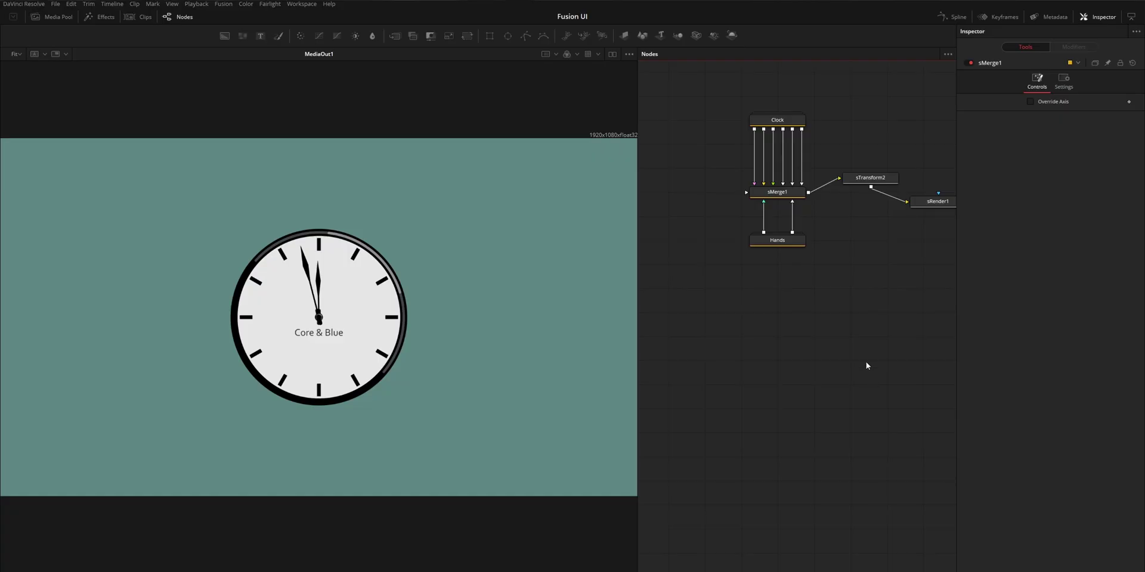
Switch node arrangement to snap to Grid, then turn that snapping back off.
right_click(736, 292)
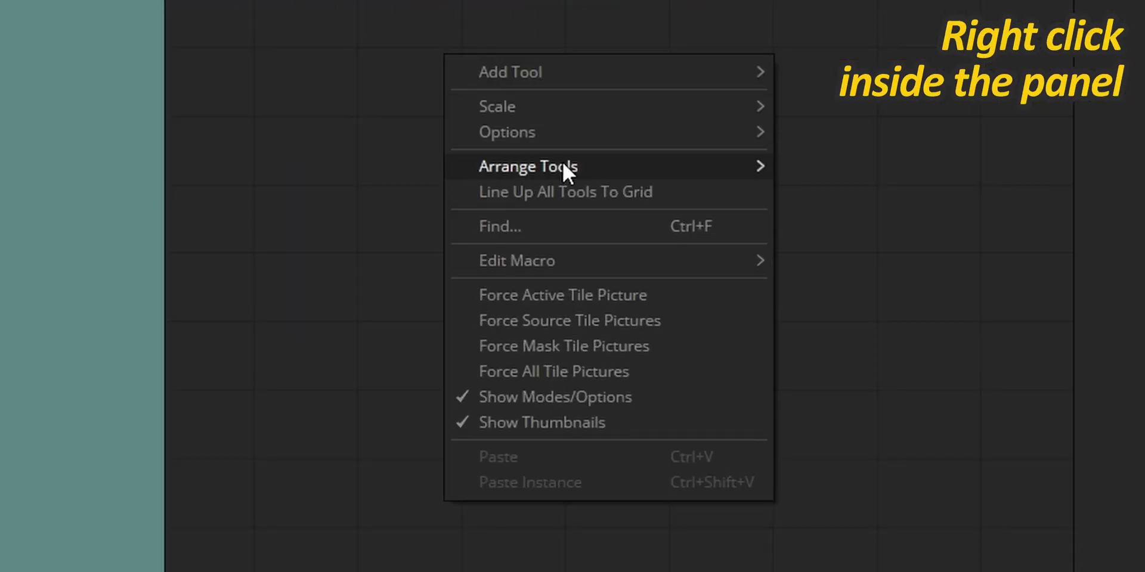
mouse_move(562, 166)
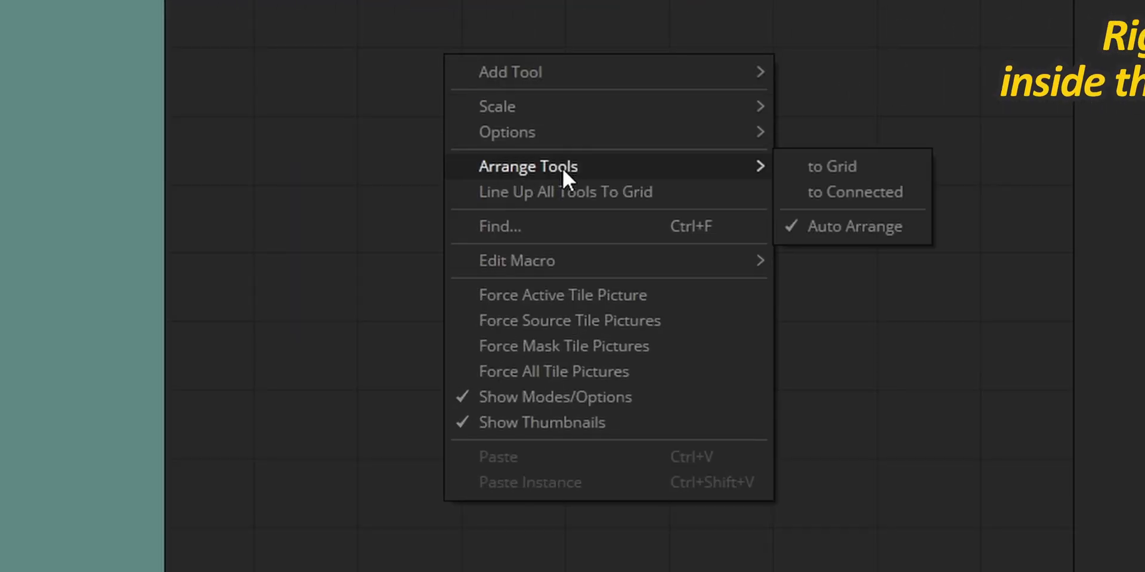
left_click(805, 163)
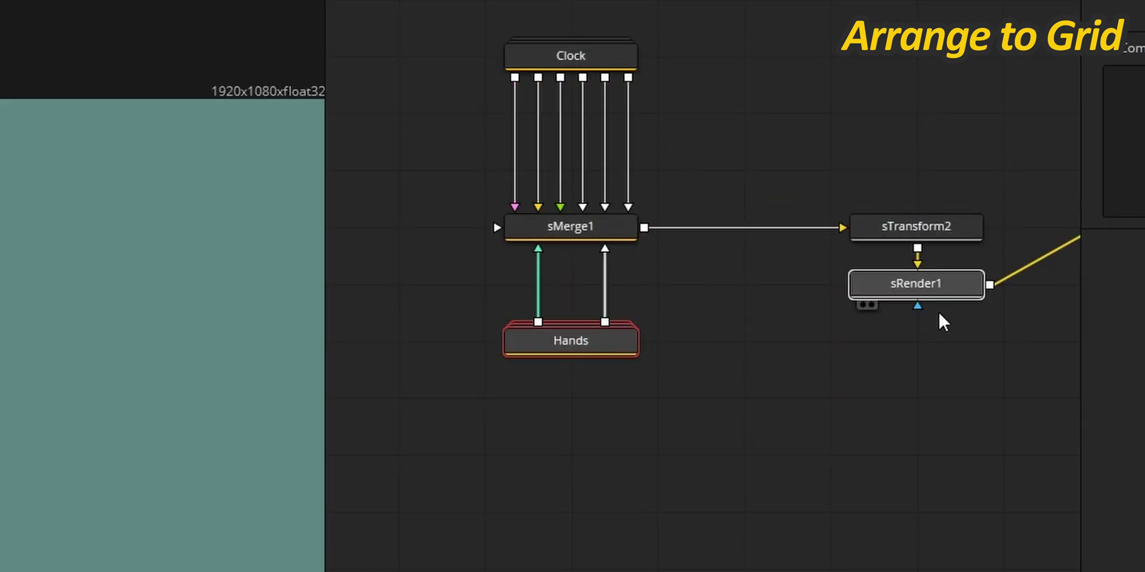
right_click(907, 382)
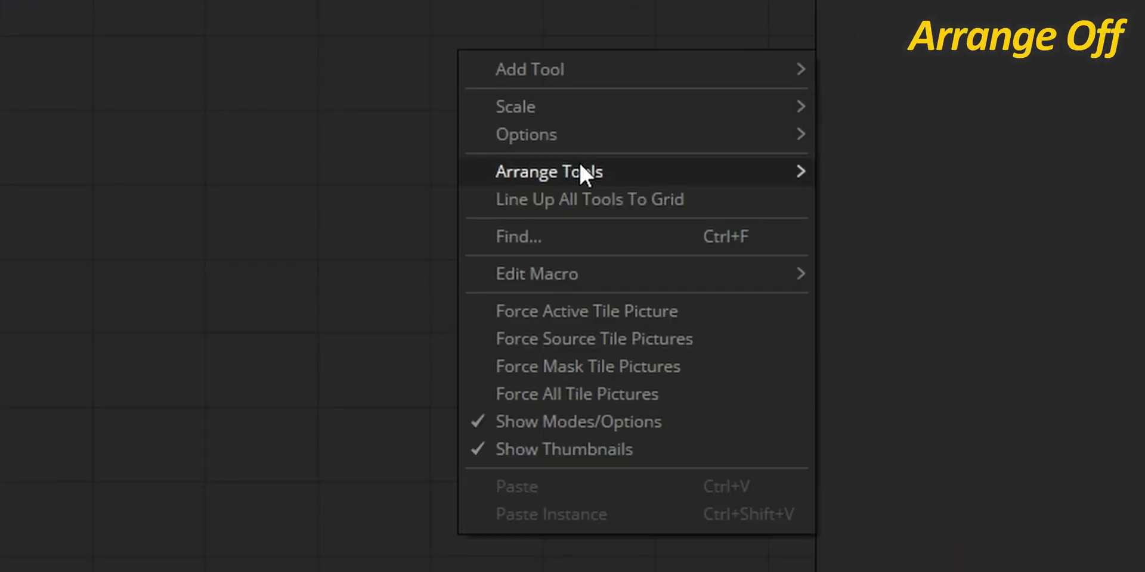
left_click(874, 171)
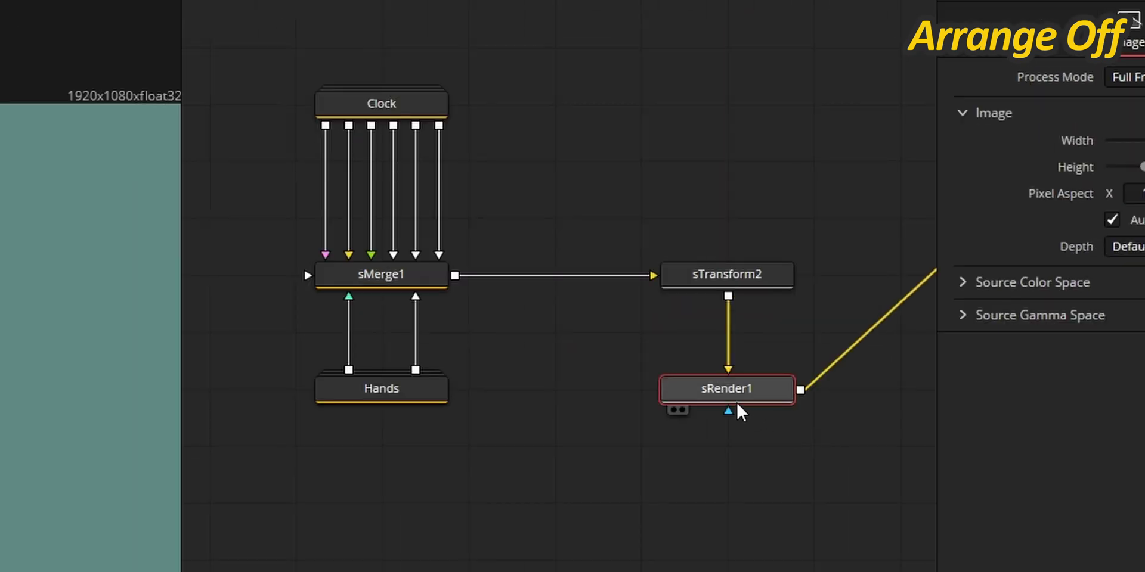
Set Arrange to Connected, then place sRender1 beneath sTransform2 and Hands below sMerge1.
right_click(558, 485)
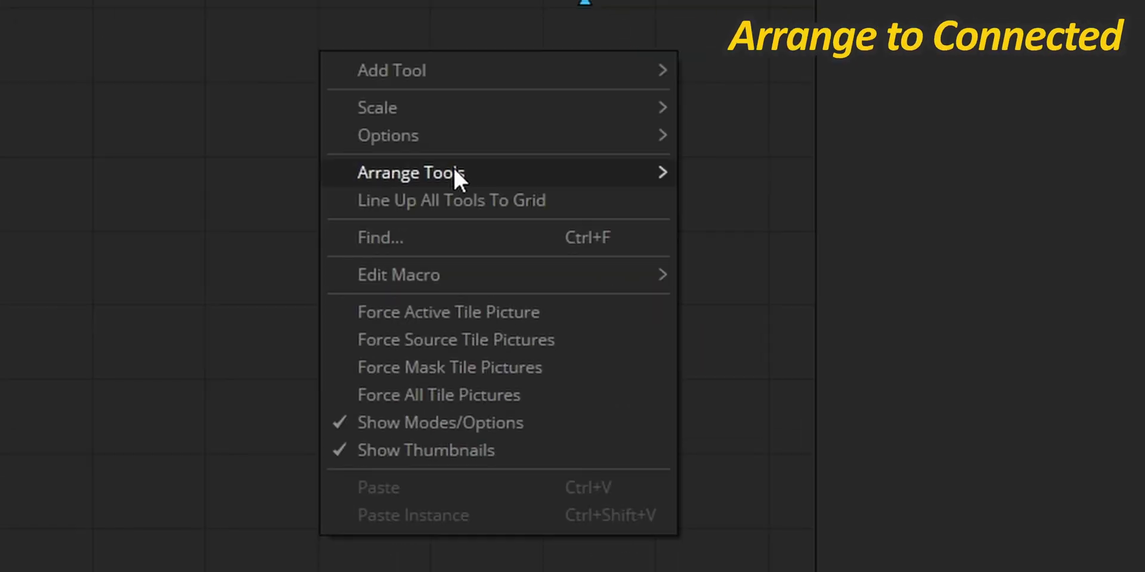
left_click(771, 200)
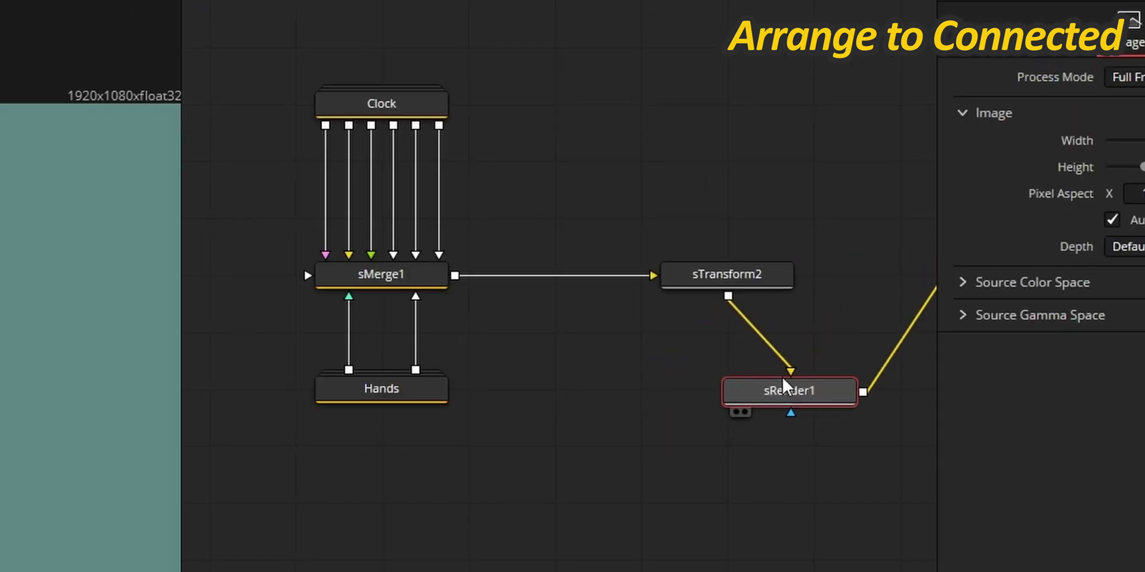
left_click_drag(786, 386, 723, 388)
mouse_move(379, 398)
left_mouse_down()
mouse_move(382, 477)
mouse_move(484, 401)
mouse_move(385, 410)
left_mouse_up()
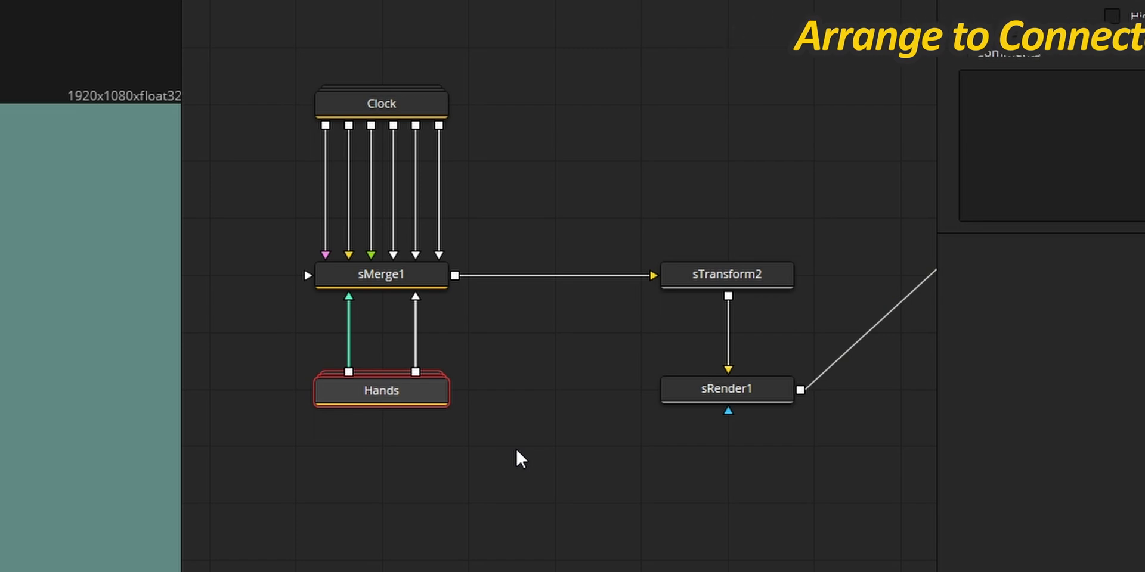
Turn off Show Grid in the node graph options.
right_click(517, 447)
mouse_move(357, 128)
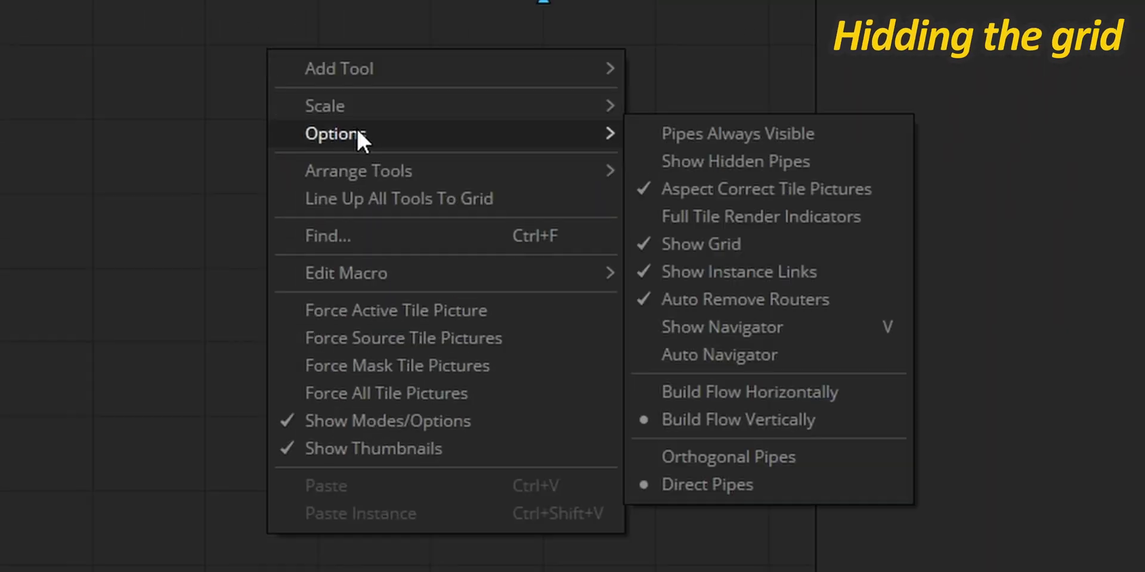
left_click(689, 245)
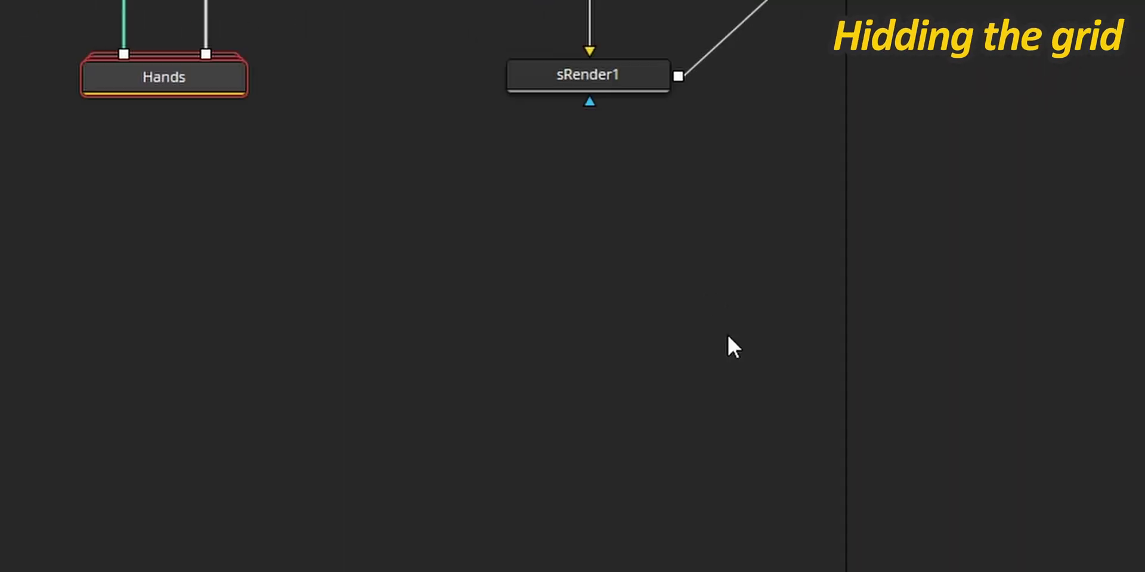
Select Clock, sTransform2 and sRender1, then line up all tools to the grid.
left_click(388, 115)
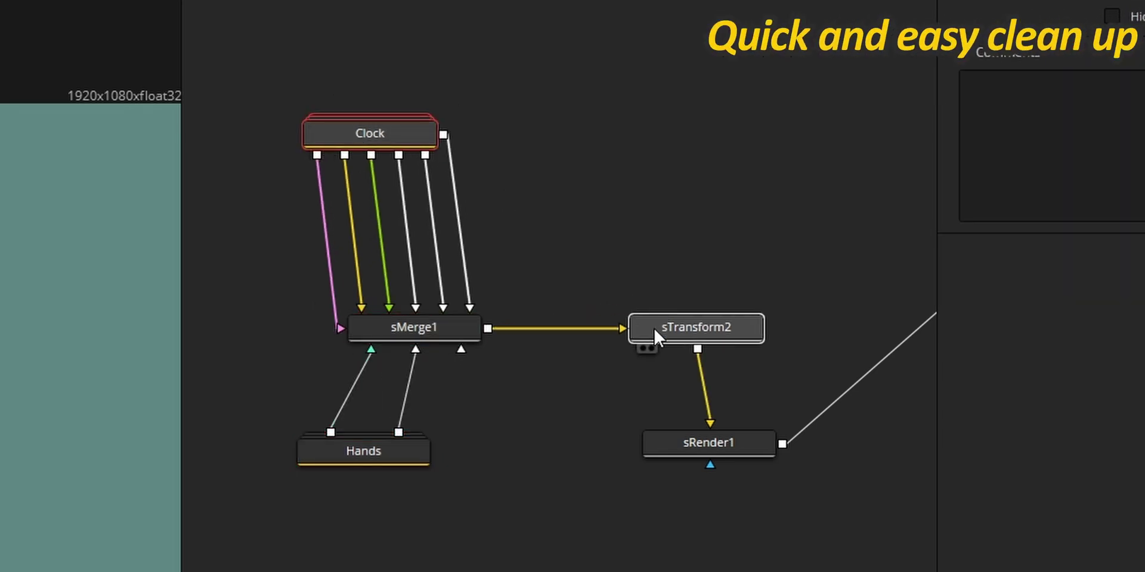
left_click(653, 326)
left_click(721, 420)
right_click(623, 541)
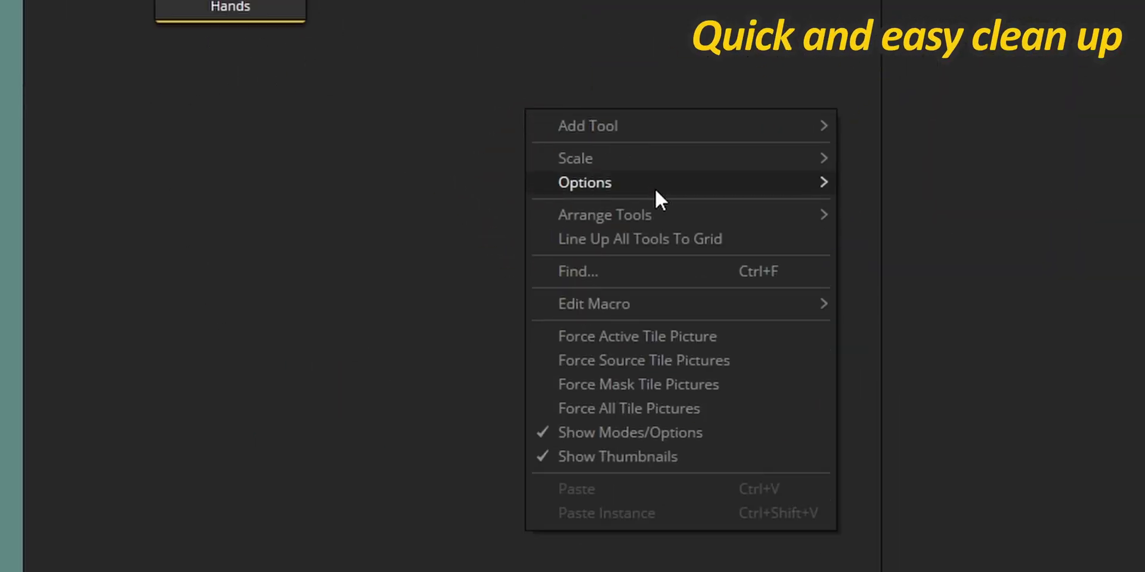
left_click(632, 240)
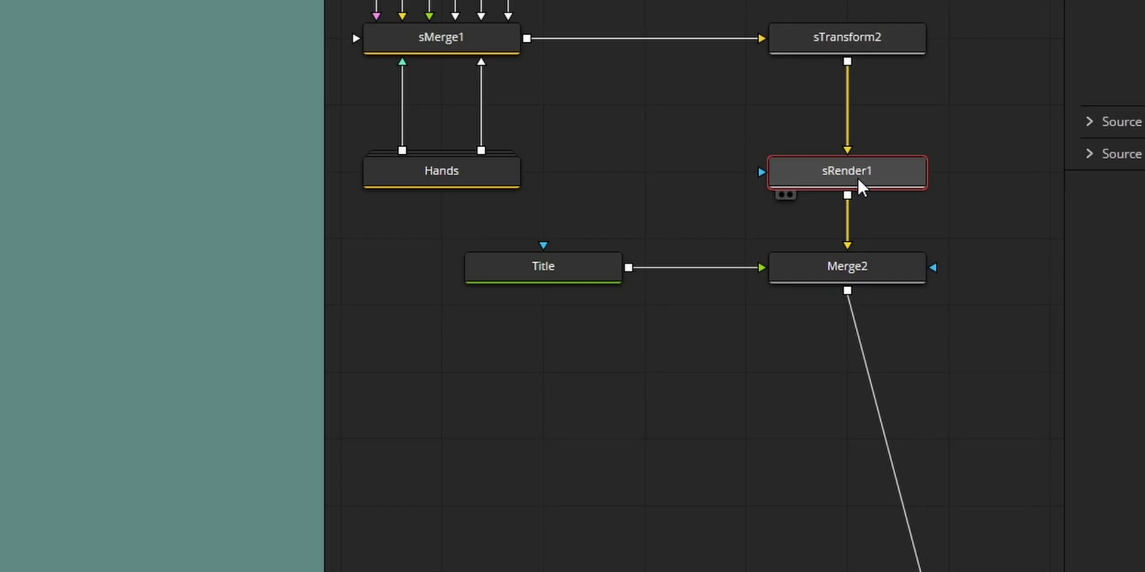
Add a Drop Shadow node after sRender1 via the 'shad' tool search, then undo it.
key("shift+space")
type("shad")
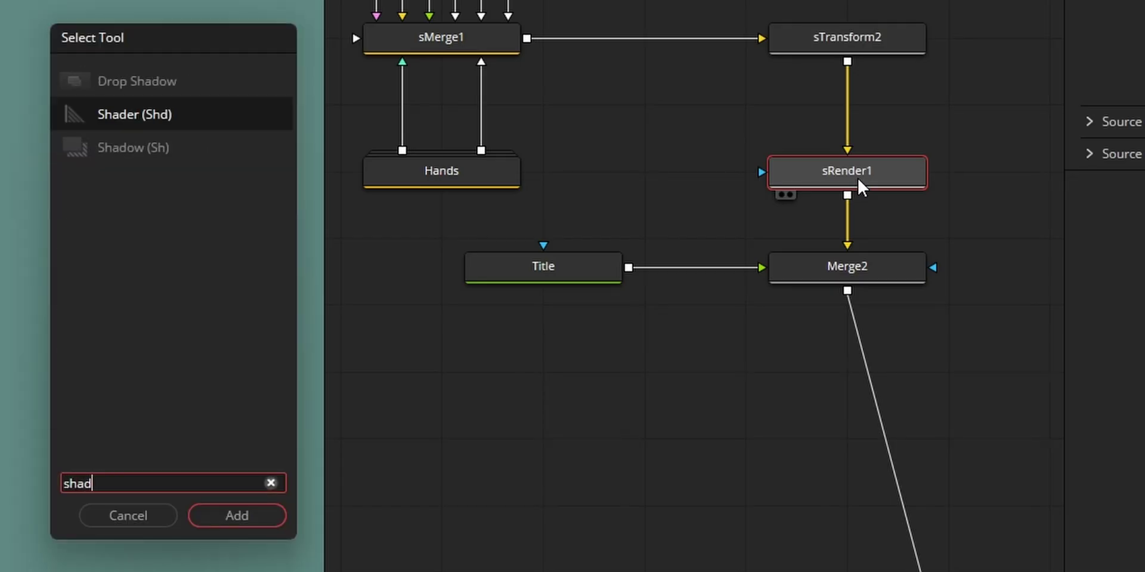
key("Up")
key("Return")
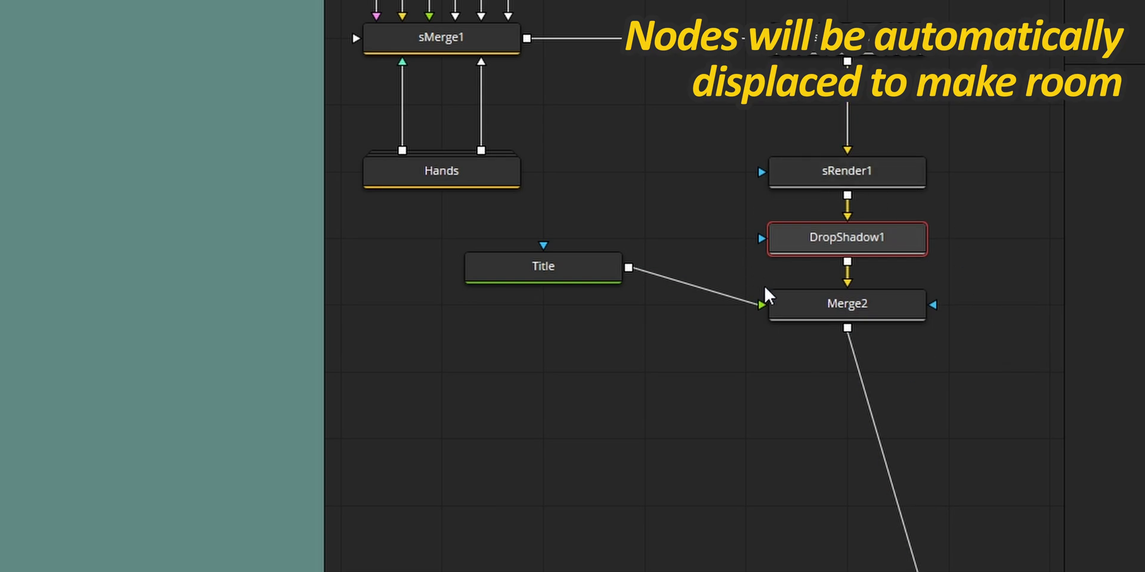
key("ctrl+z")
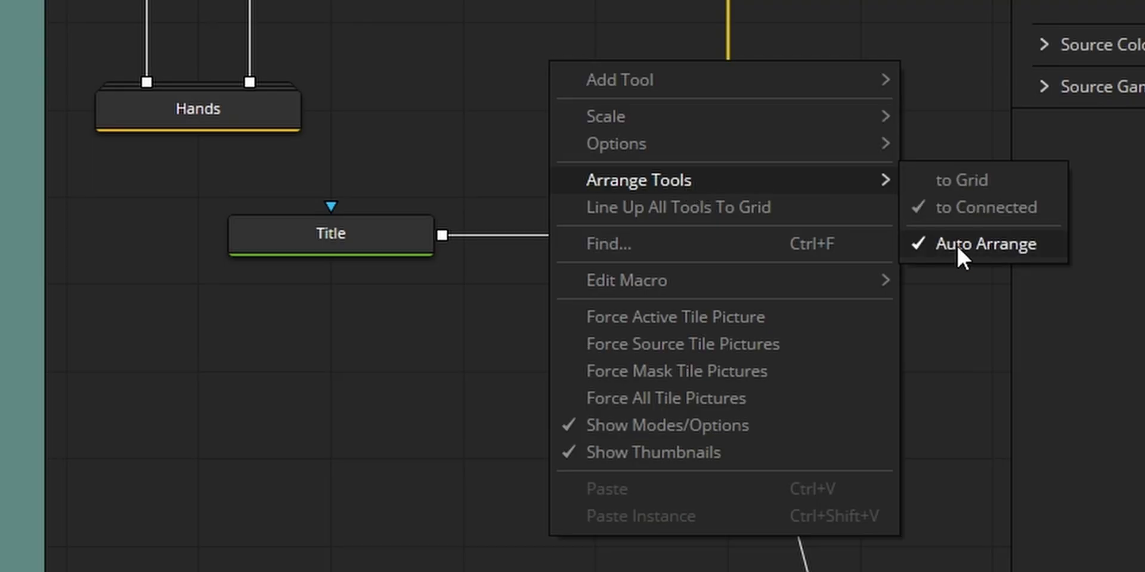
Disable automatic node displacement, re-add Drop Shadow below sRender1, and line all tools to grid.
left_click(956, 245)
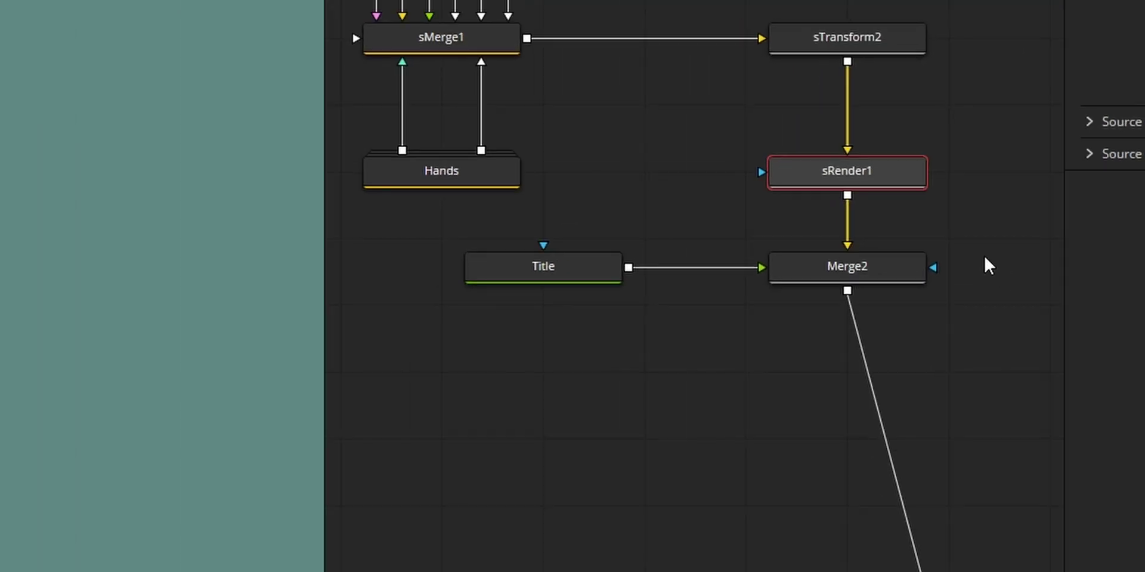
key("shift+space")
type("shad")
key("Up")
key("Return")
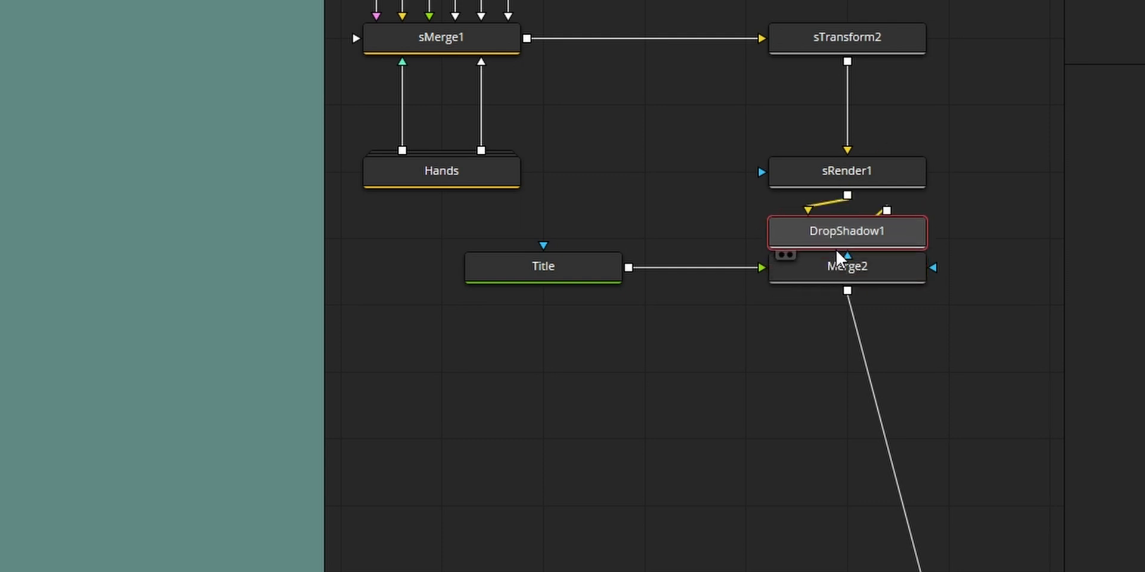
right_click(729, 210)
left_click(844, 319)
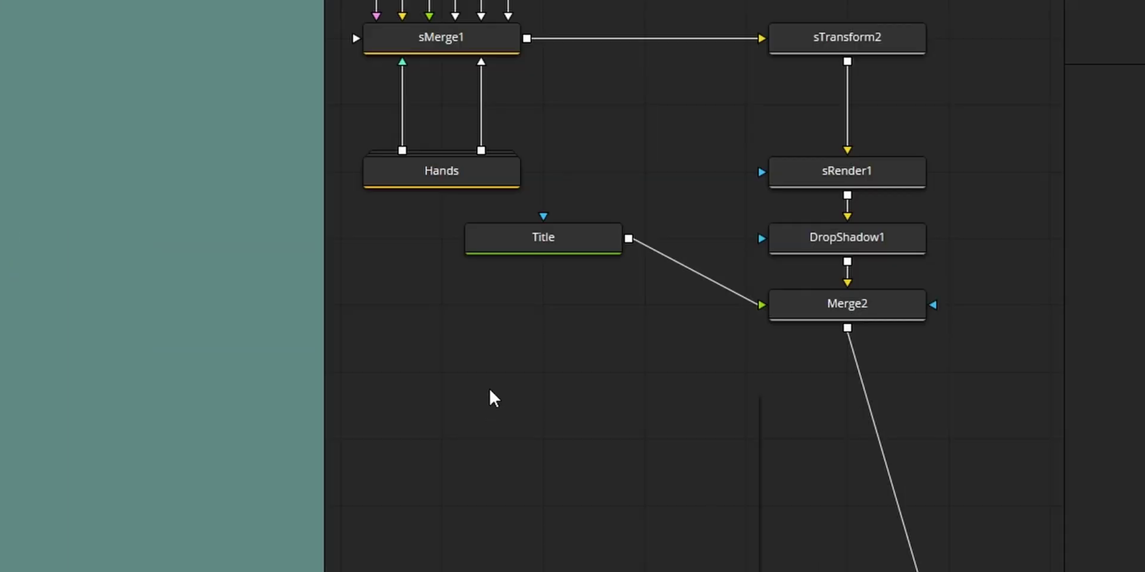
Add a MediaIn node using the quick tool search for 'media'.
right_click(462, 41)
mouse_move(464, 129)
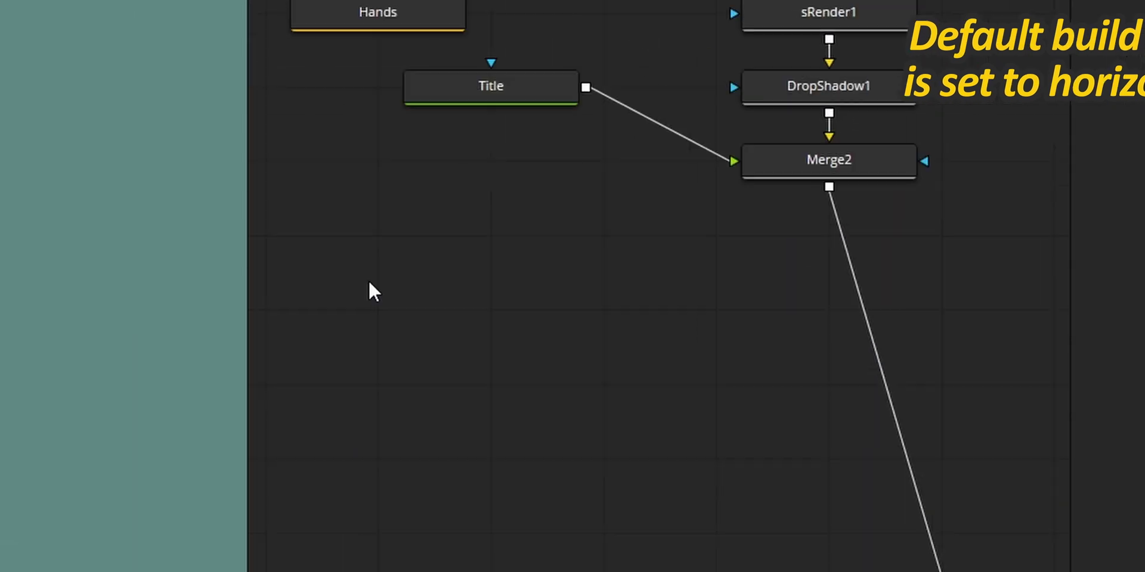
key("shift+space")
type("shad")
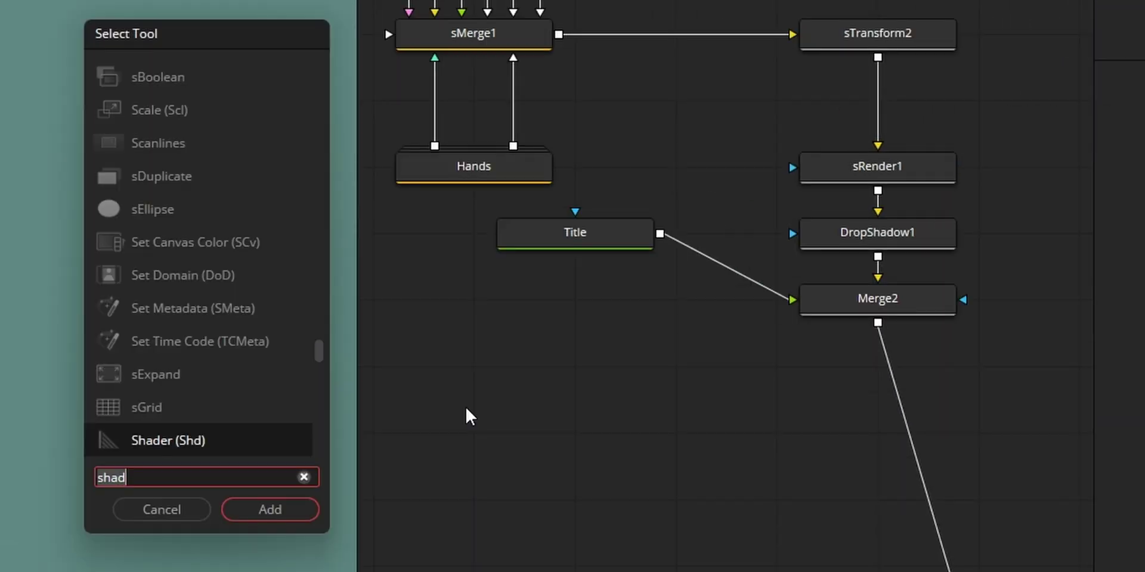
key("BackSpace")
key("BackSpace")
key("BackSpace")
key("BackSpace")
type("media")
key("Return")
Add a Merge node and a Color Corrector node beneath MediaIn1.
key("shift+space")
type("merge")
key("Return")
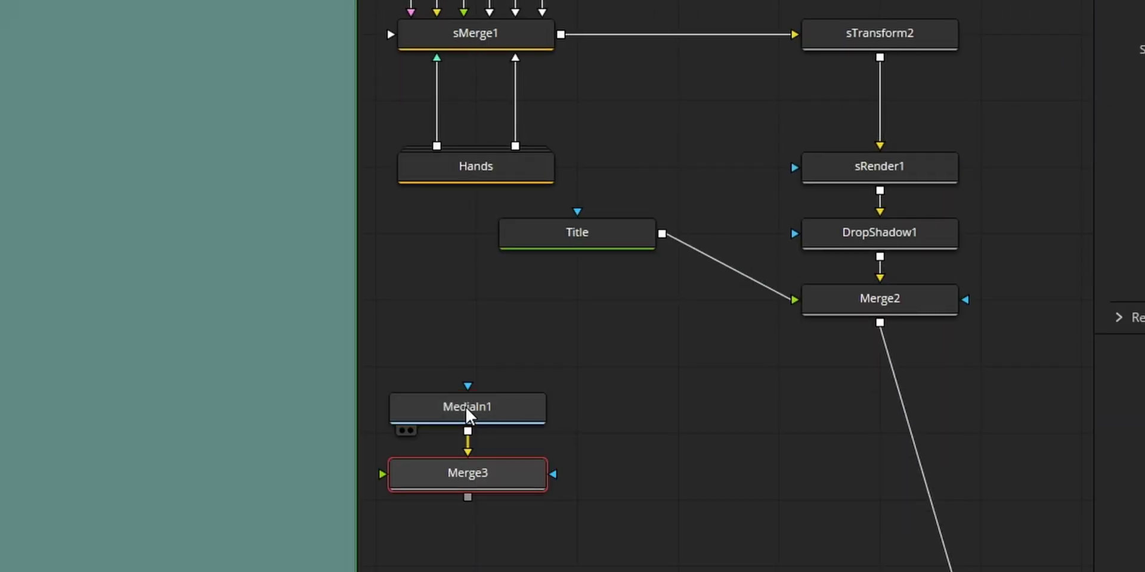
key("shift+space")
type("col")
key("Down")
key("Return")
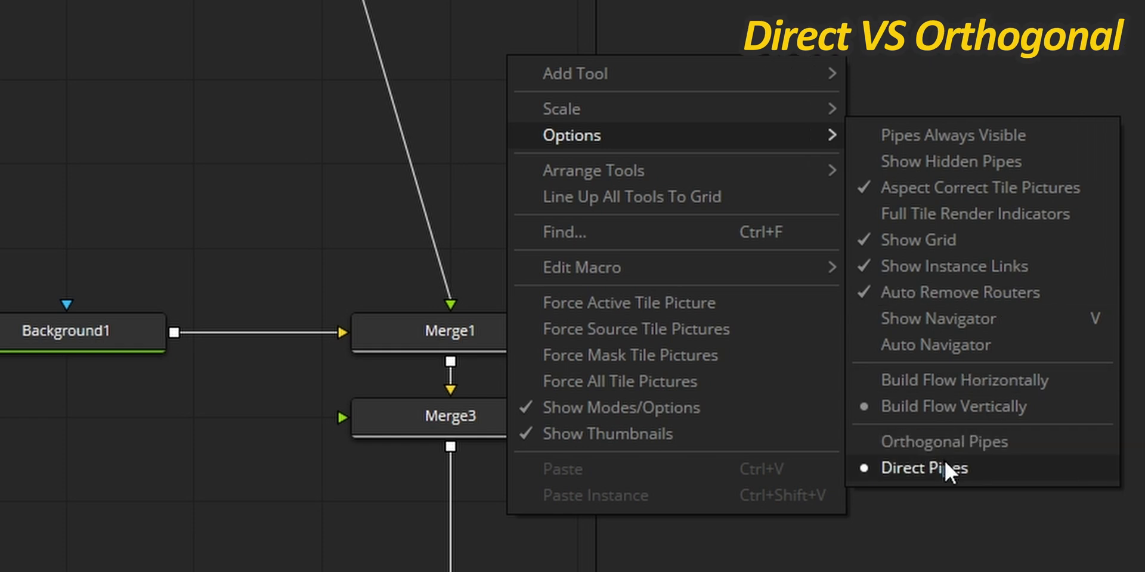
Enable orthogonal pipes and move the Clock node above and right of sMerge1.
left_click(969, 442)
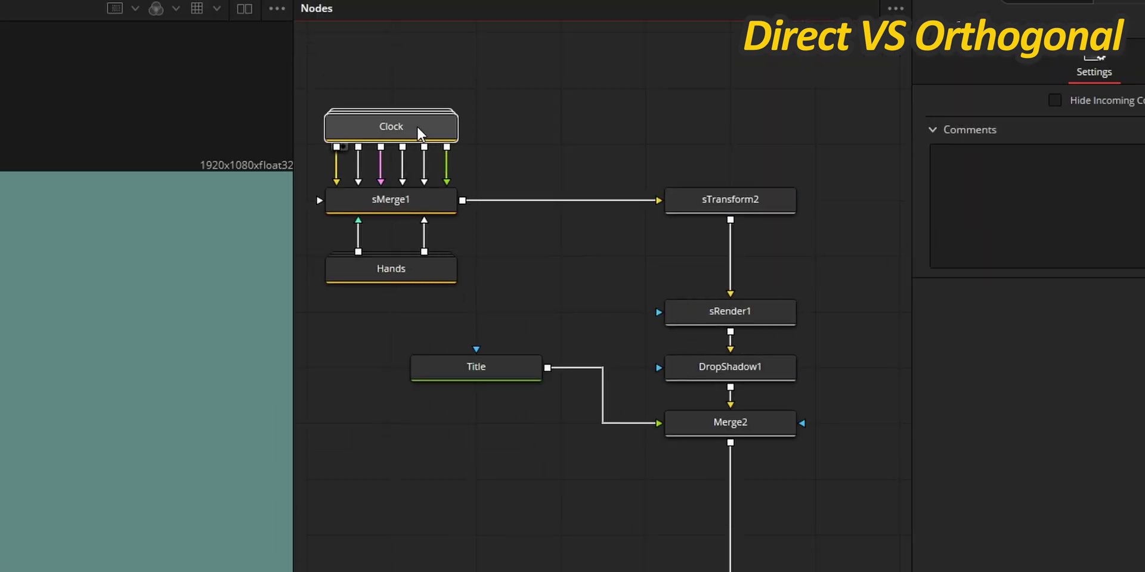
left_click_drag(563, 67, 546, 124)
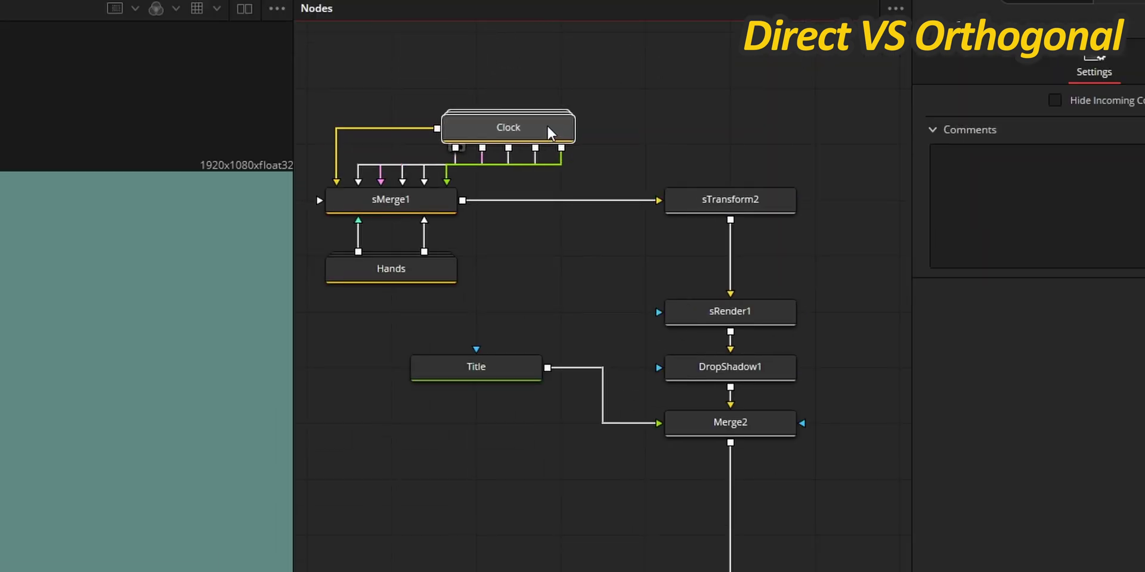
left_click_drag(567, 67, 564, 56)
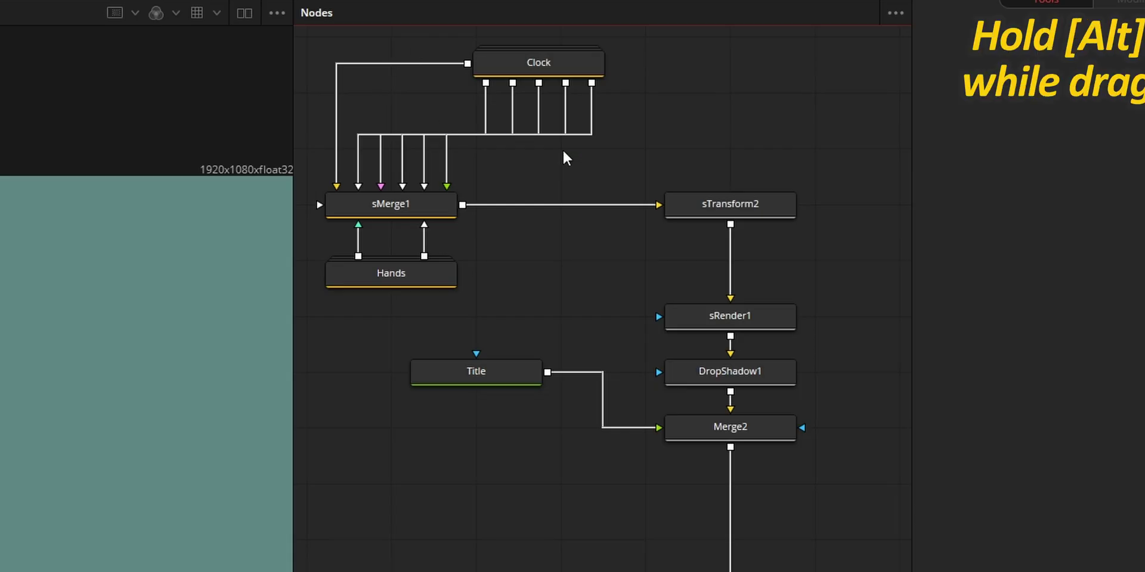
Add a router point on the Clock pipe into sMerge1 and shift it right.
left_click_drag(563, 148, 592, 133)
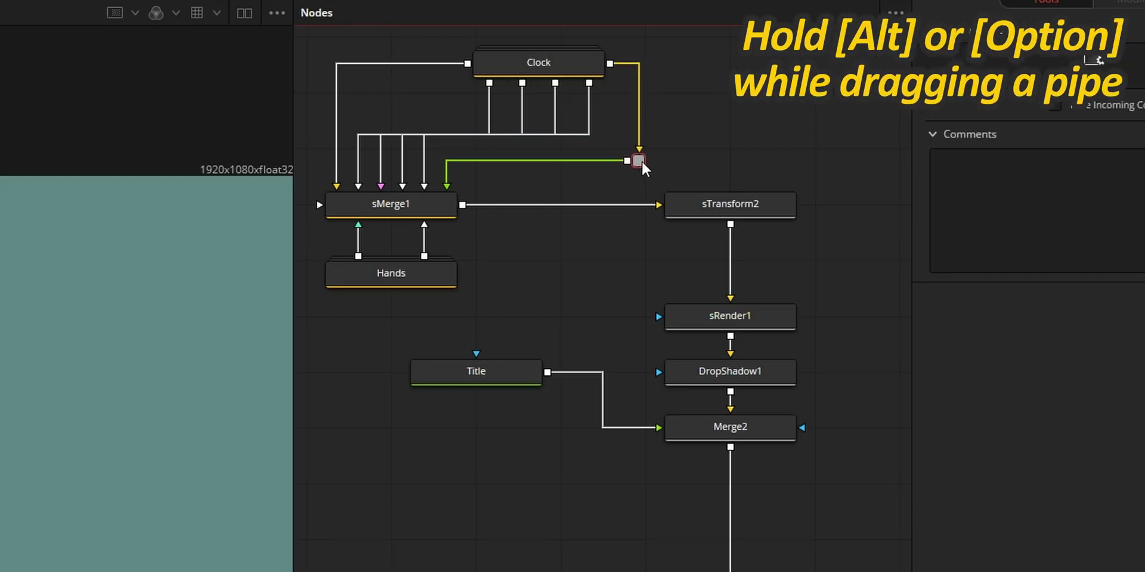
left_click_drag(640, 144, 646, 148)
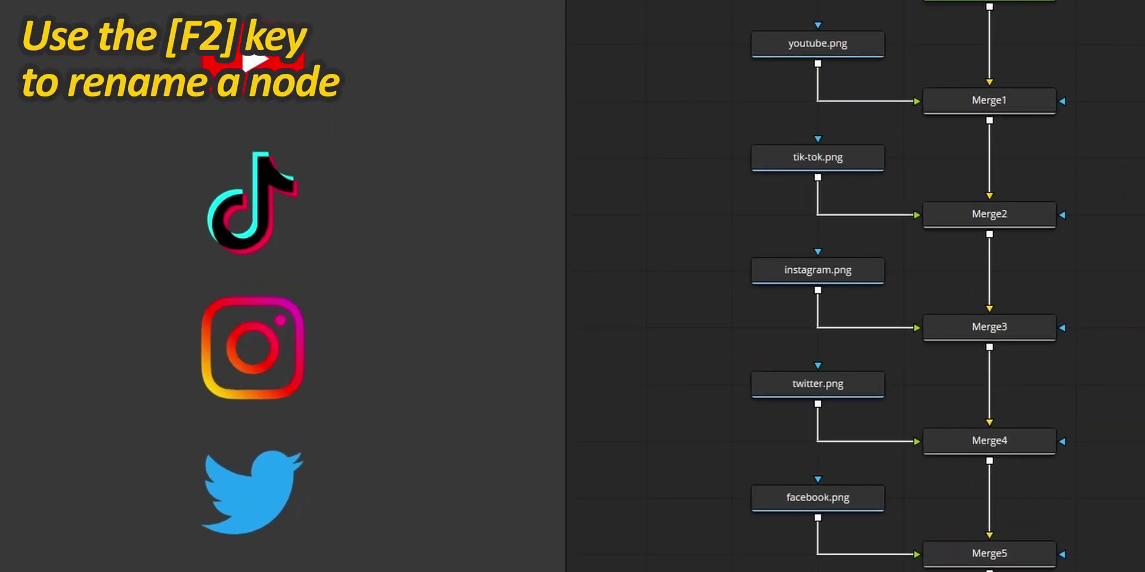
Rename the youtube.png loader to YouTube and turn on node thumbnails.
key("F2")
type("YouTube")
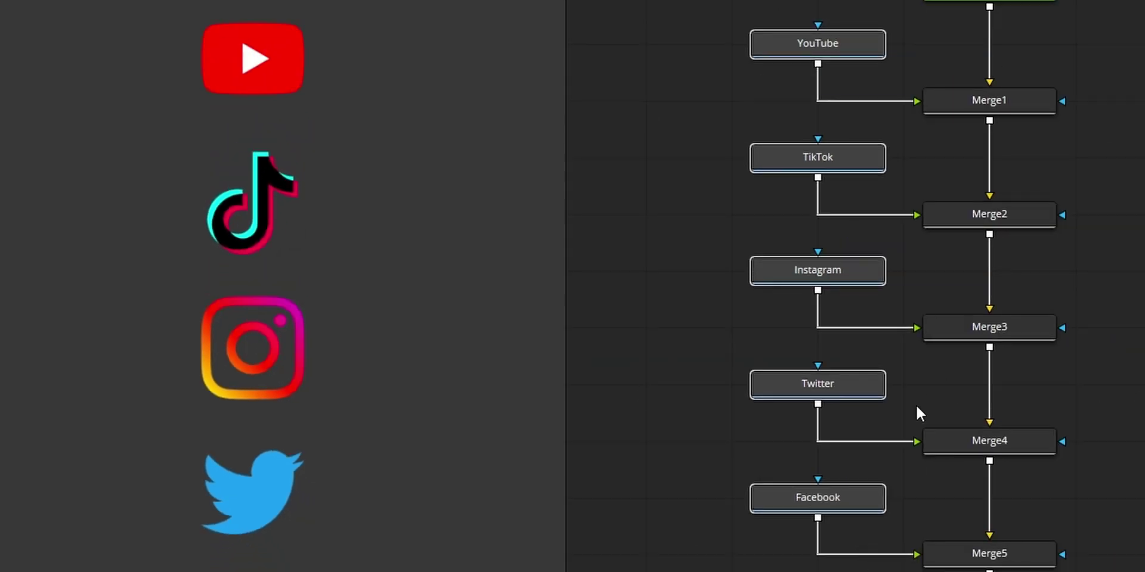
right_click(665, 294)
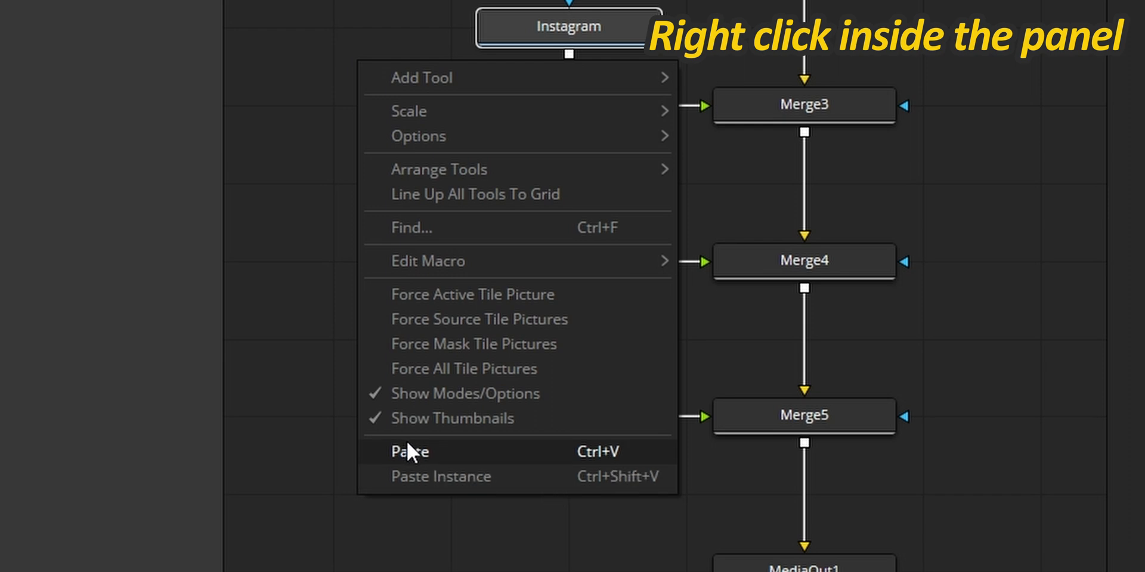
left_click(451, 417)
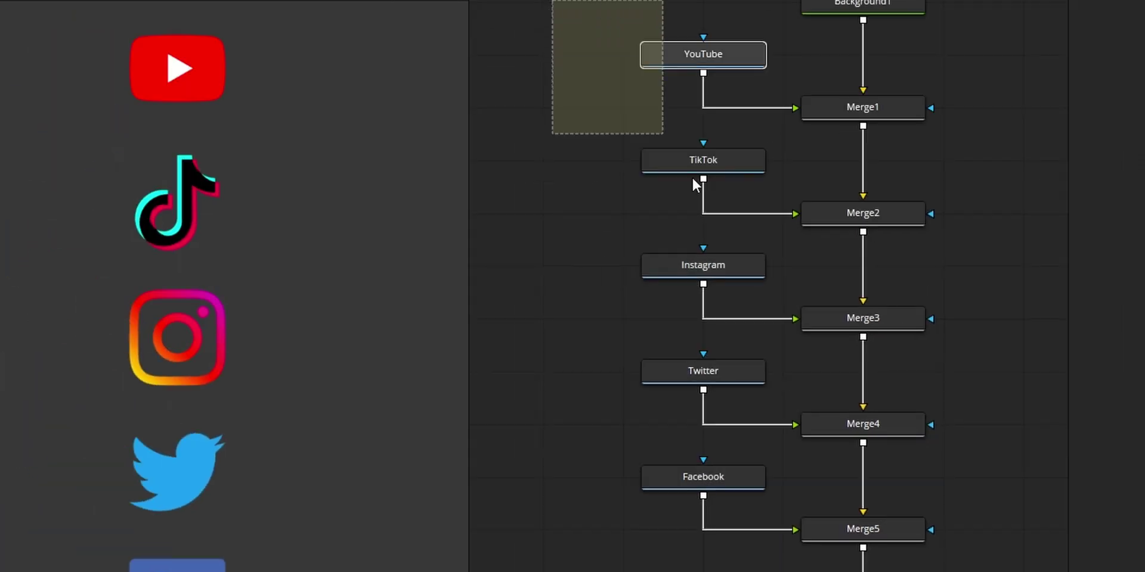
Select the five logo loaders and enable Show Tile Pictures on them.
left_click_drag(691, 176, 753, 500)
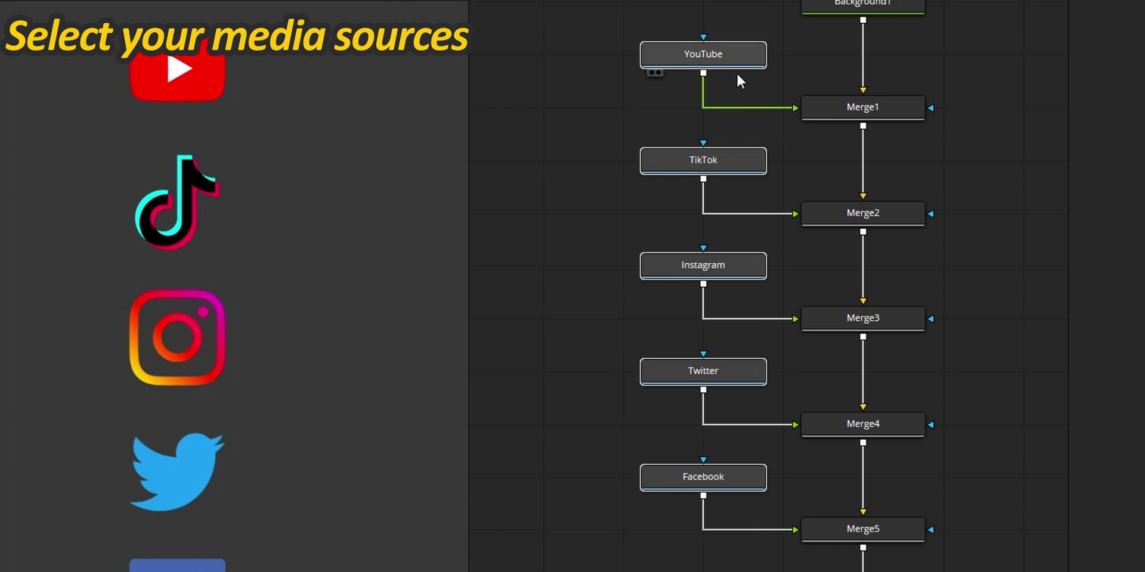
right_click(737, 56)
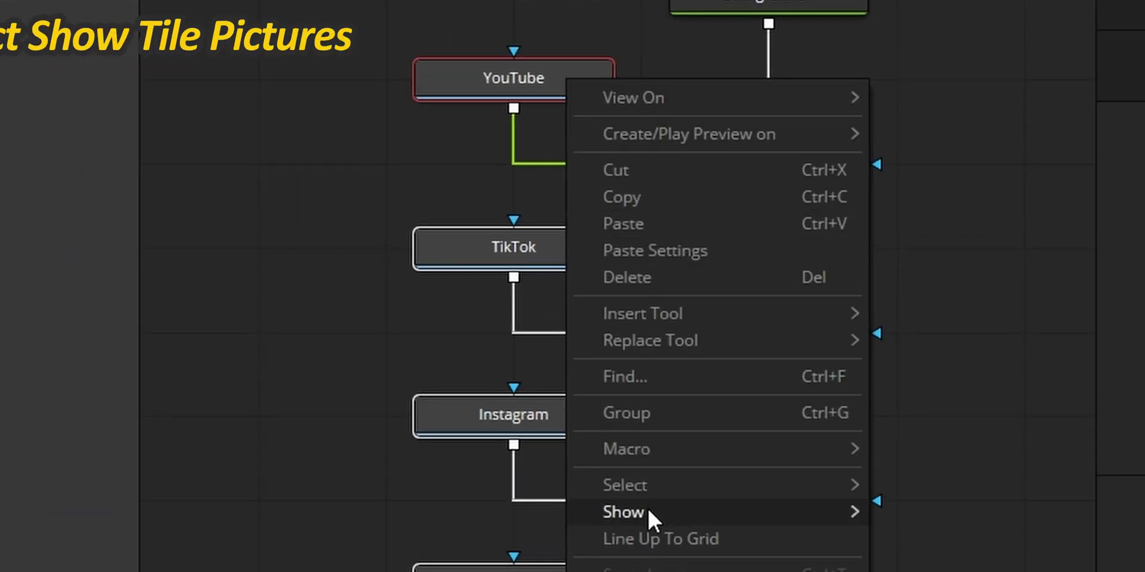
mouse_move(646, 510)
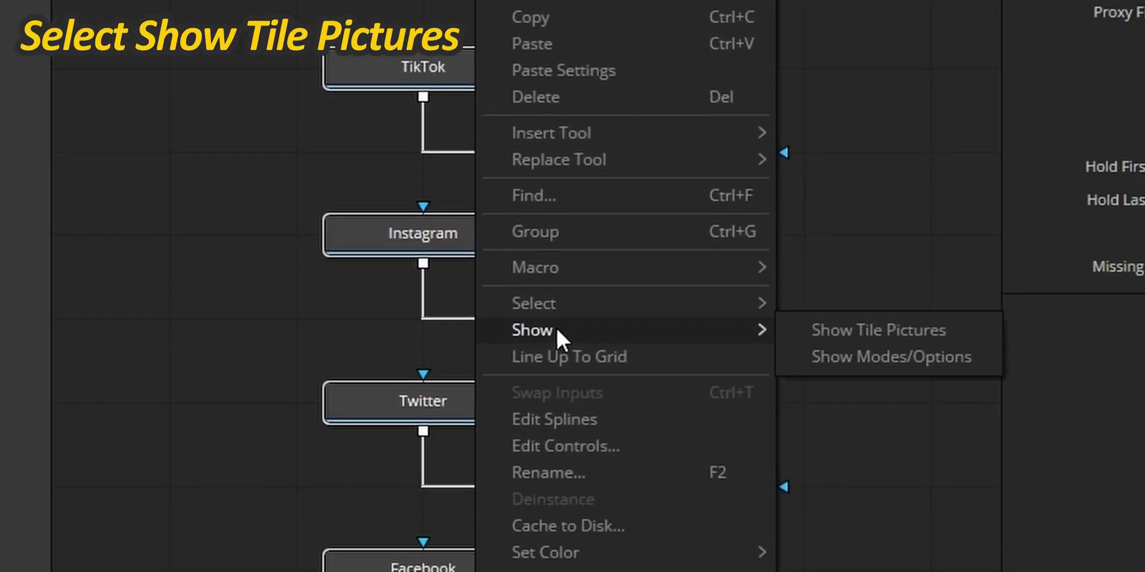
left_click(881, 330)
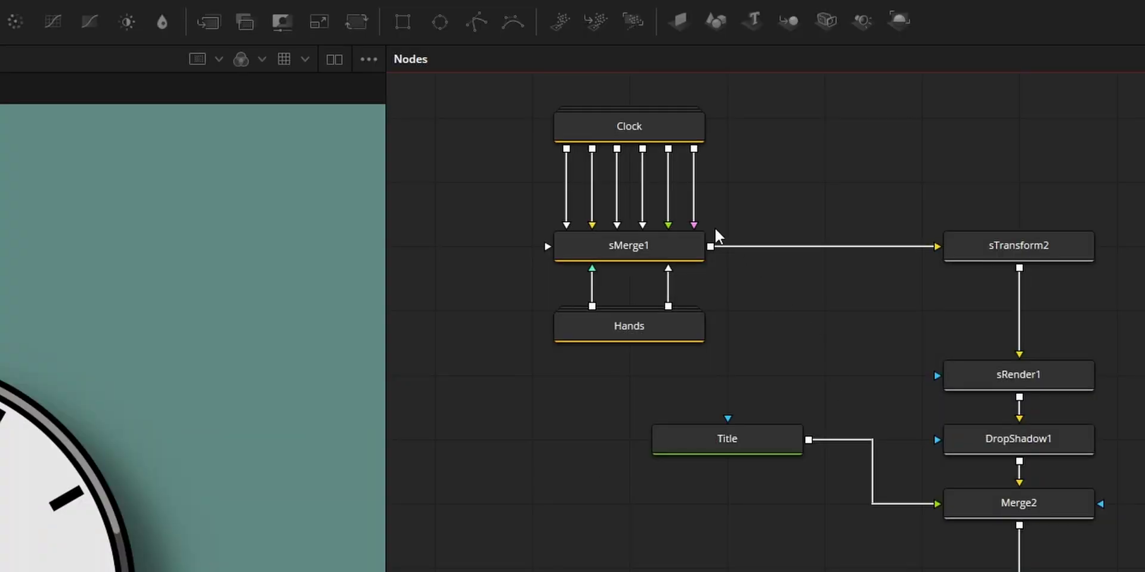
Collapse the expanded Clock group into a single node.
left_click_drag(714, 227, 955, 304)
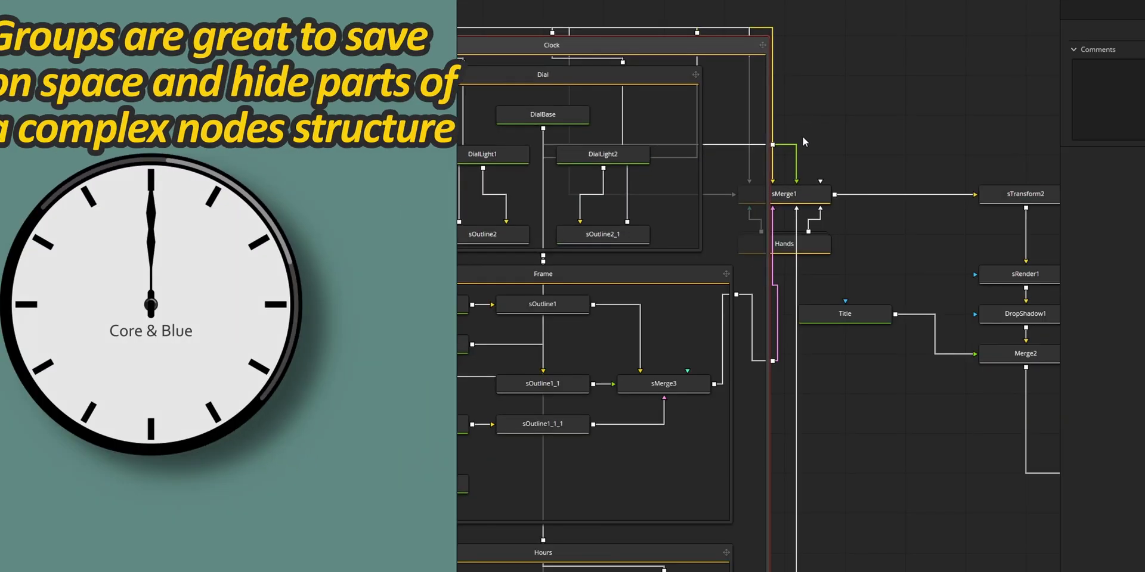
left_click_drag(803, 141, 1004, 115)
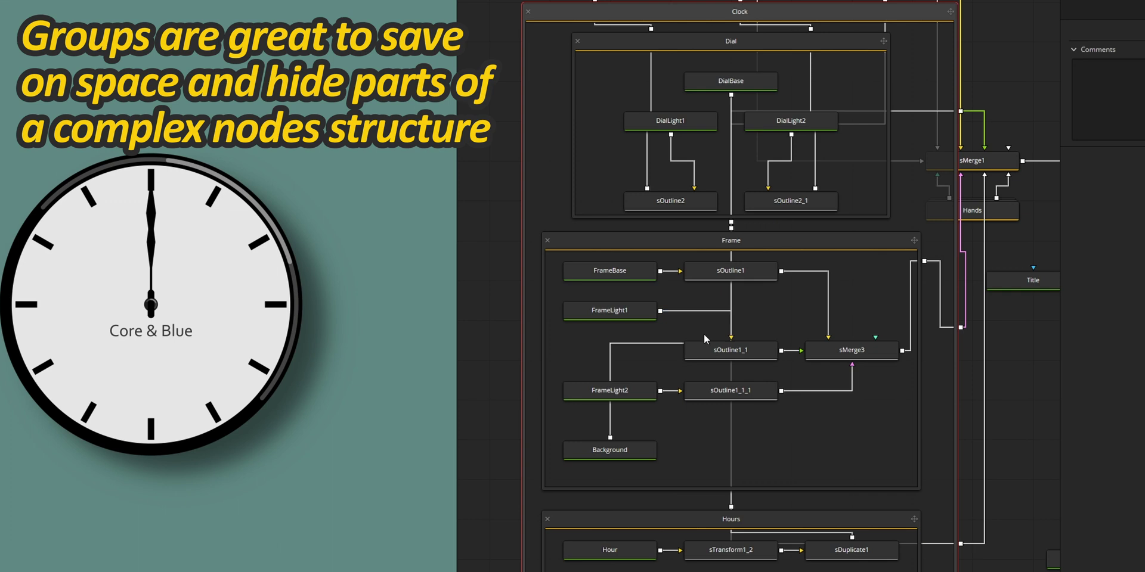
left_click(528, 10)
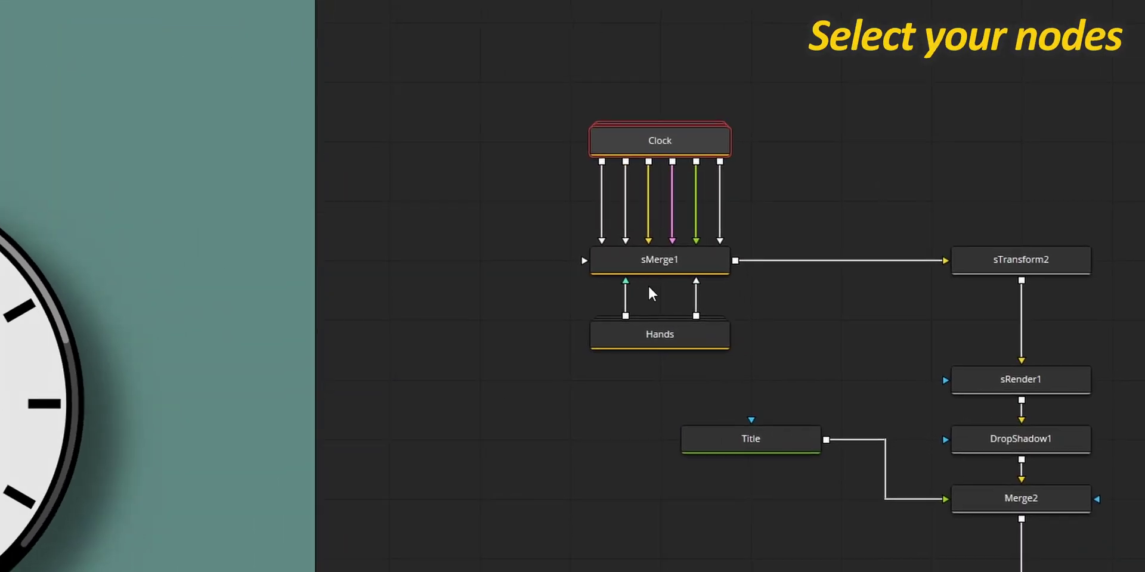
Wrap Clock, sMerge1 and Hands in an Underlay sized to frame them.
left_click_drag(510, 61, 784, 382)
key("shift+space")
type("under")
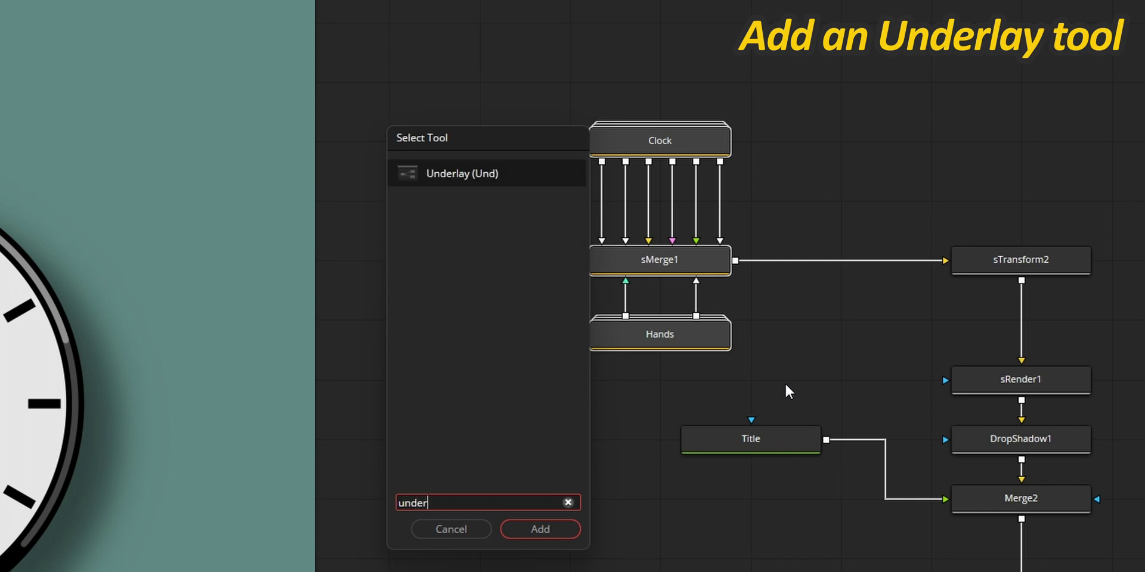
key("Return")
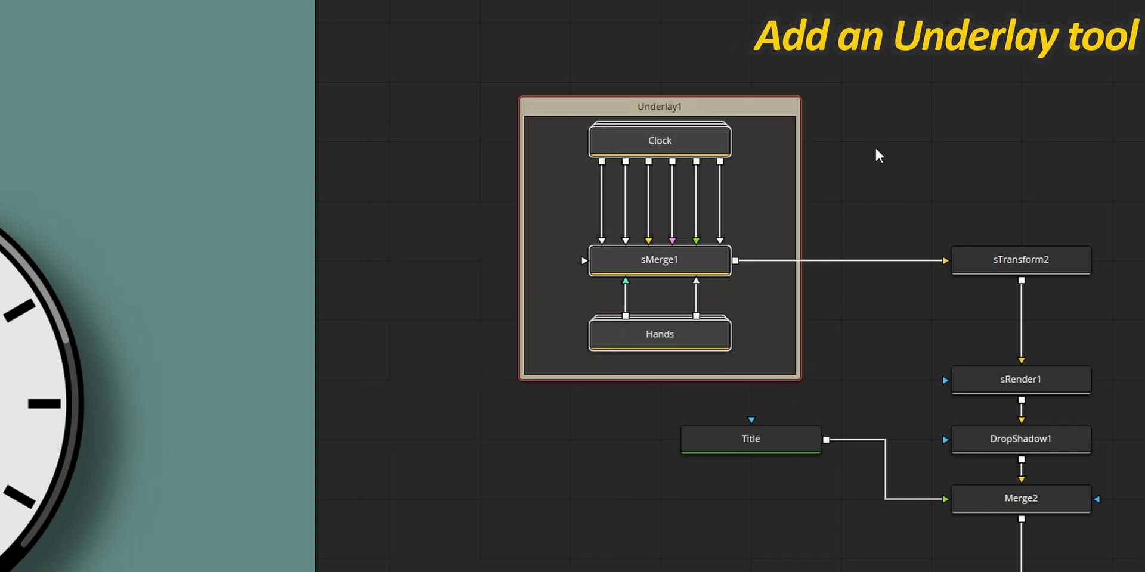
left_click_drag(733, 113, 734, 70)
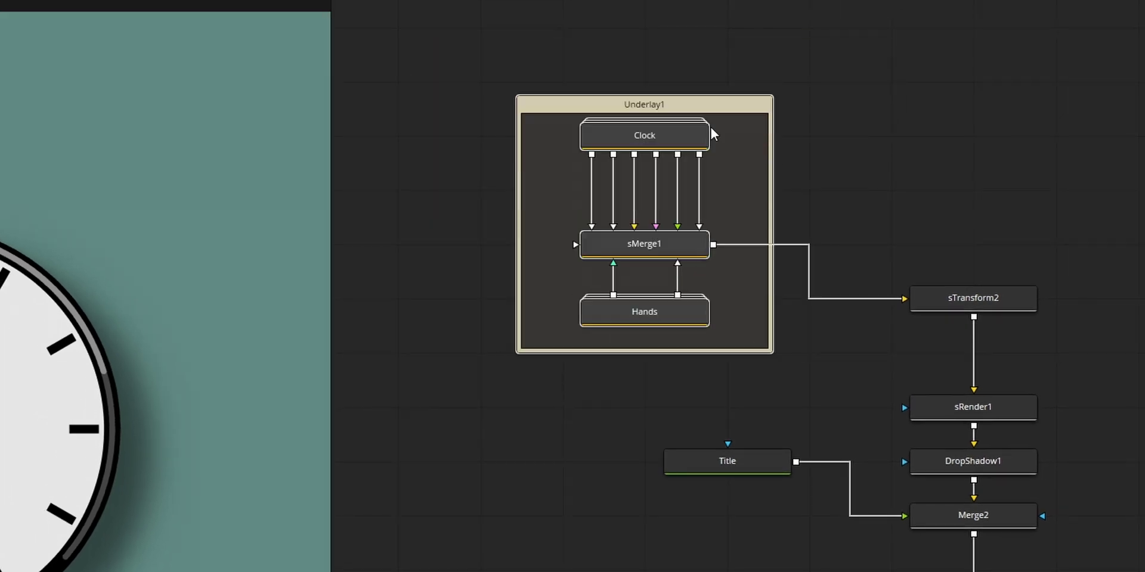
left_click_drag(512, 93, 500, 60)
Color the underlay orange, rename it ClockModule, and nudge Hands lower.
right_click(613, 81)
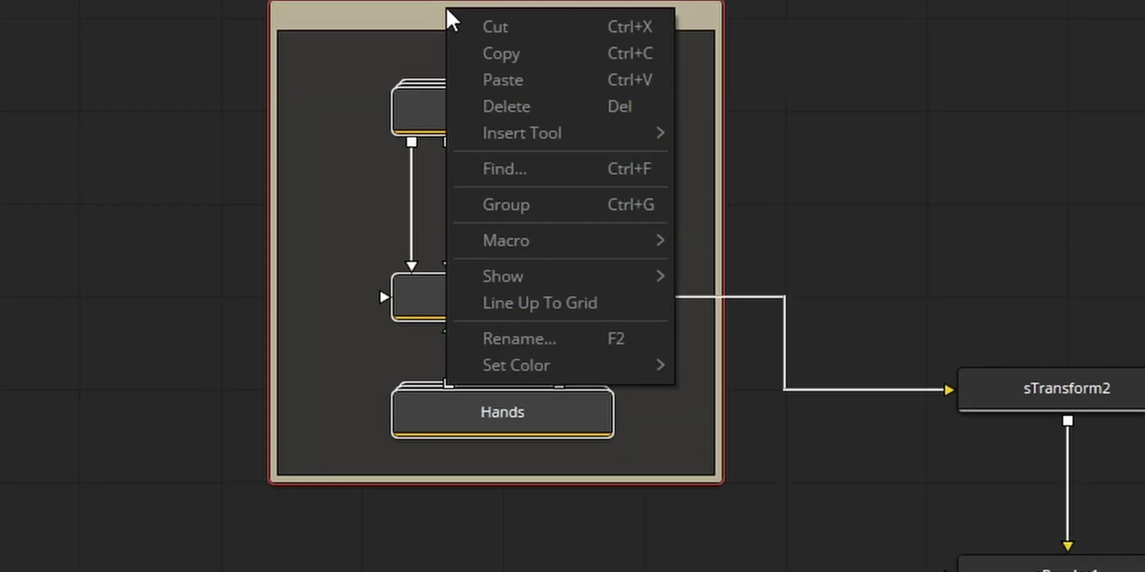
mouse_move(743, 290)
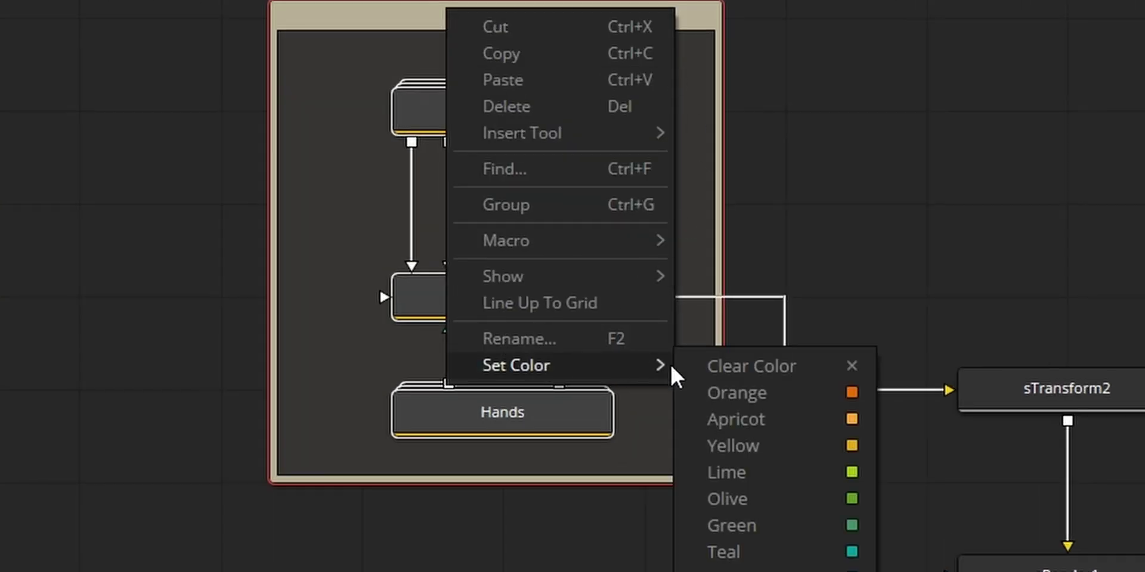
left_click(729, 395)
key("F2")
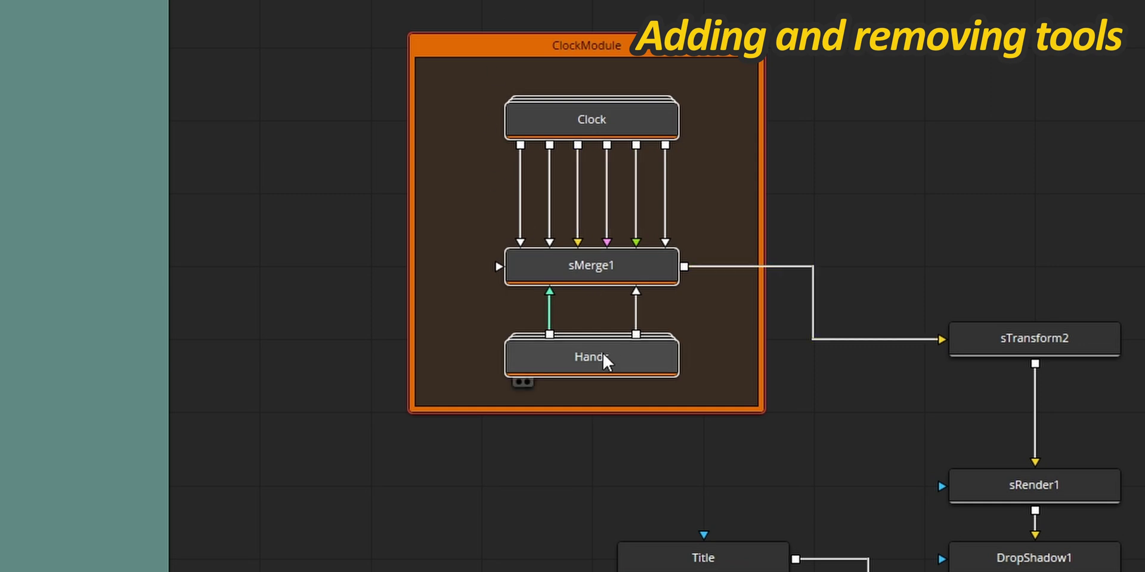
mouse_move(604, 355)
left_mouse_down()
mouse_move(616, 503)
mouse_move(605, 359)
left_mouse_up()
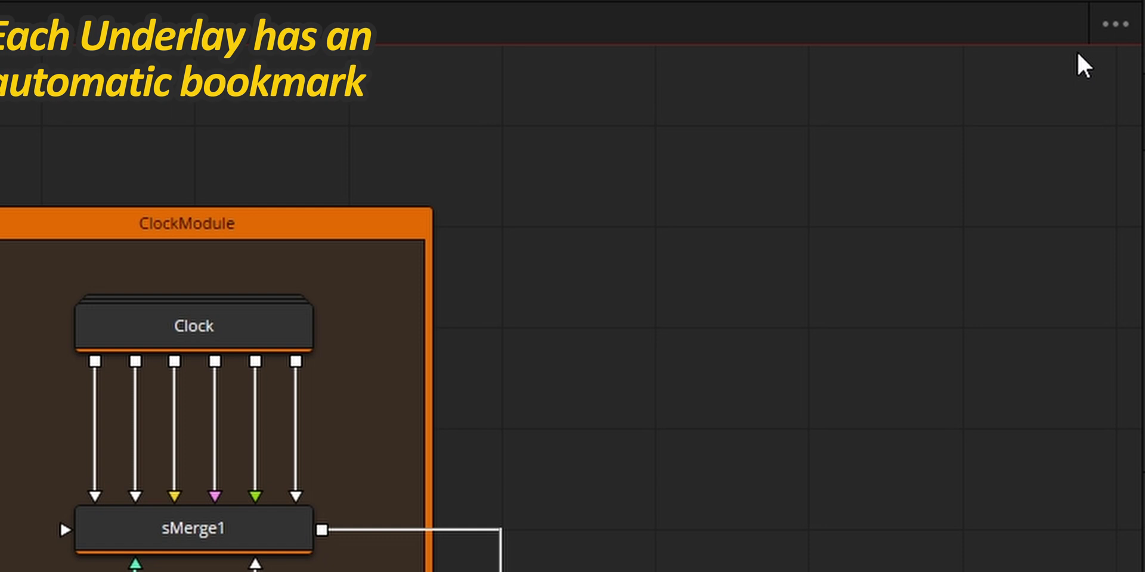
Jump to the ClockModule bookmark and move the ClockModule underlay down and left.
left_click(1113, 25)
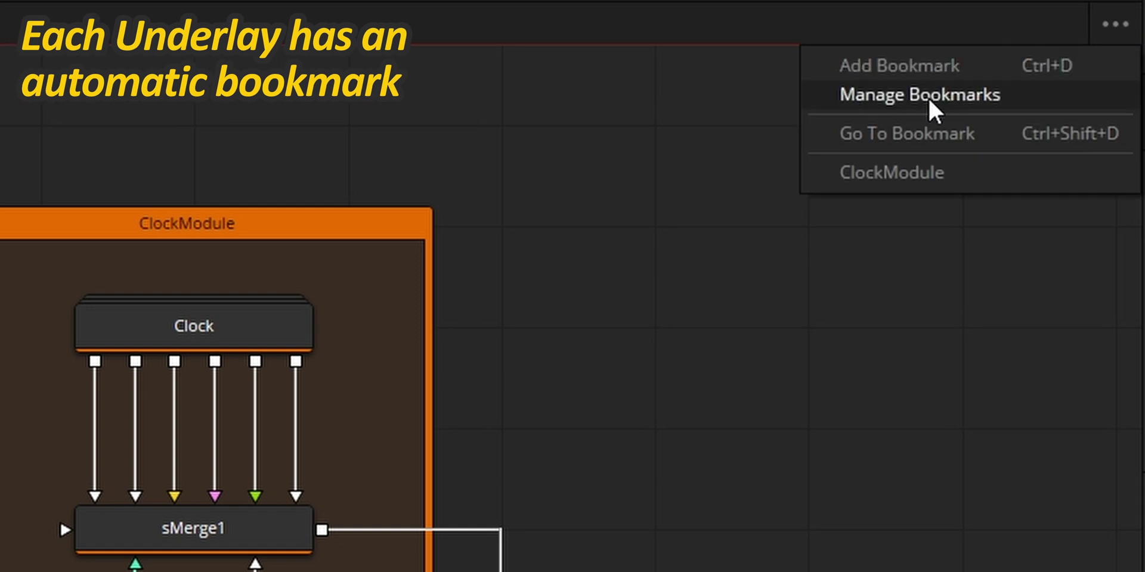
left_click(926, 179)
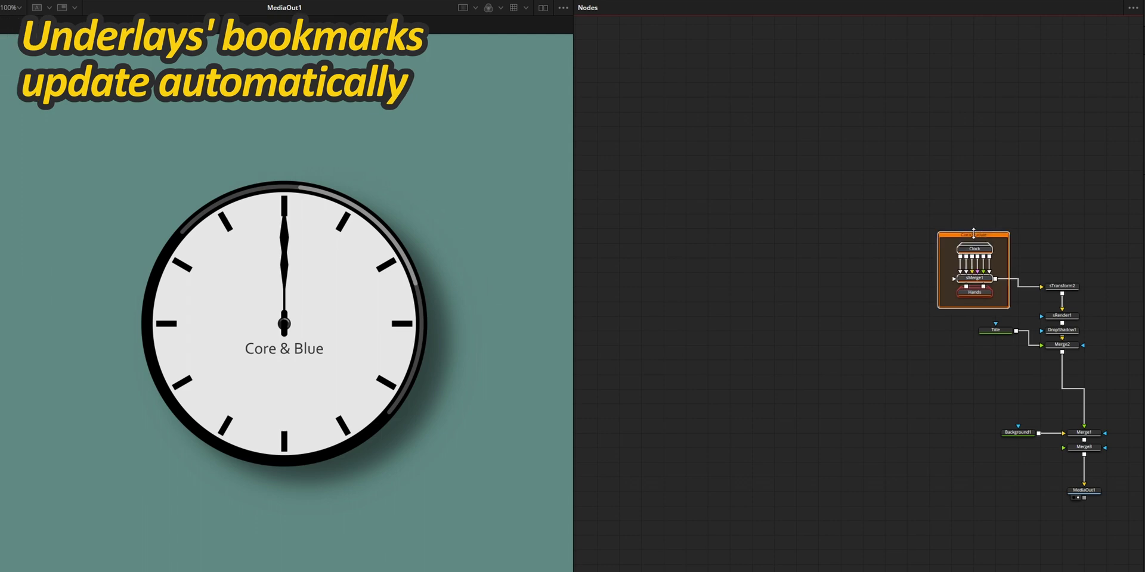
left_click_drag(973, 230, 920, 434)
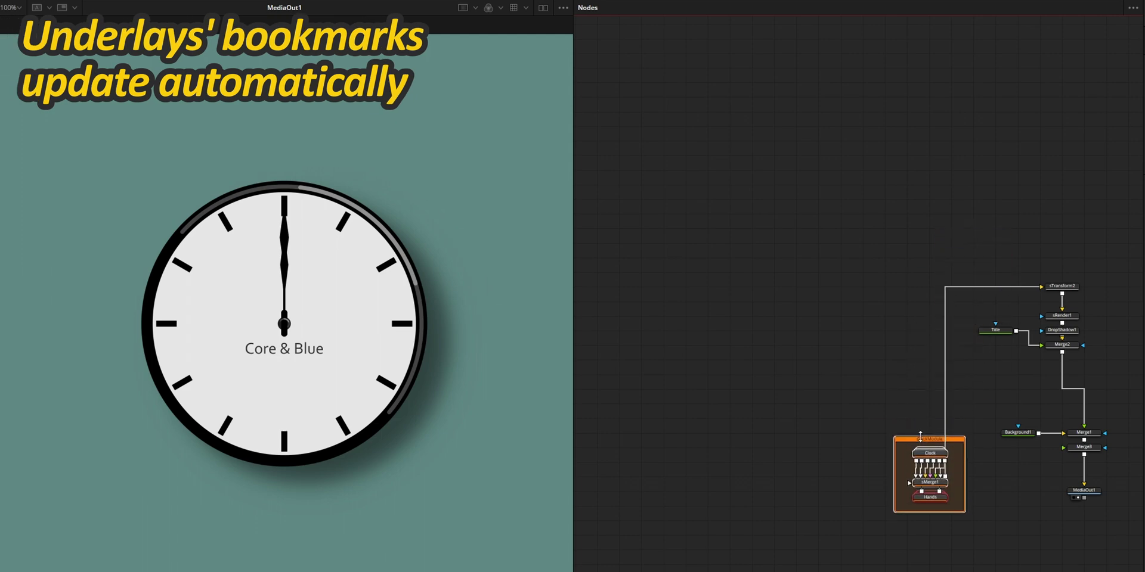
Return to ClockModule and lower Merge1's Size to 0.646 to shrink the clock.
left_click(1067, 61)
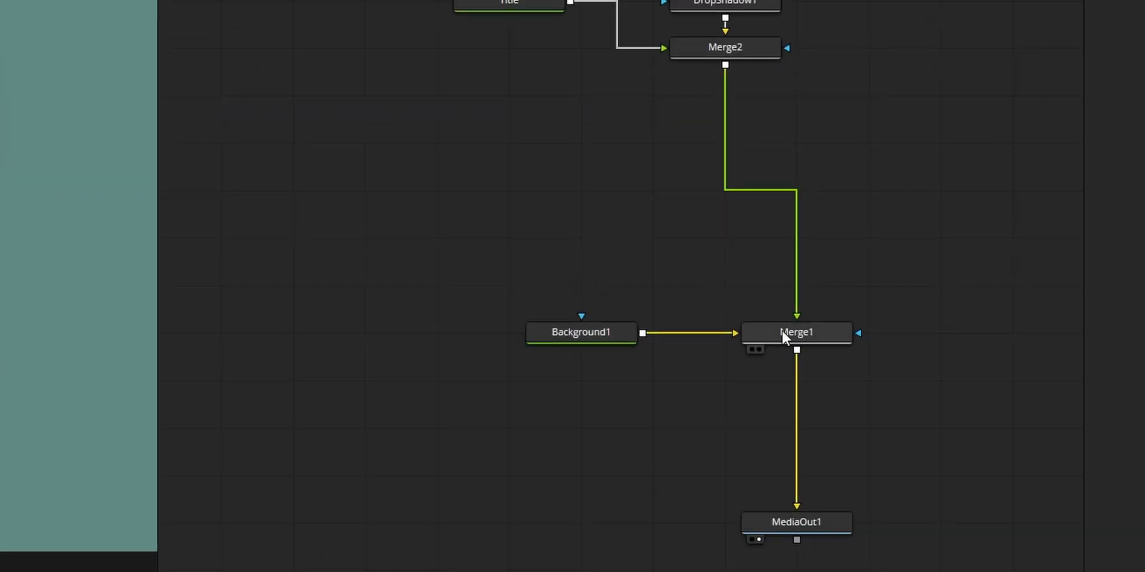
left_click(808, 446)
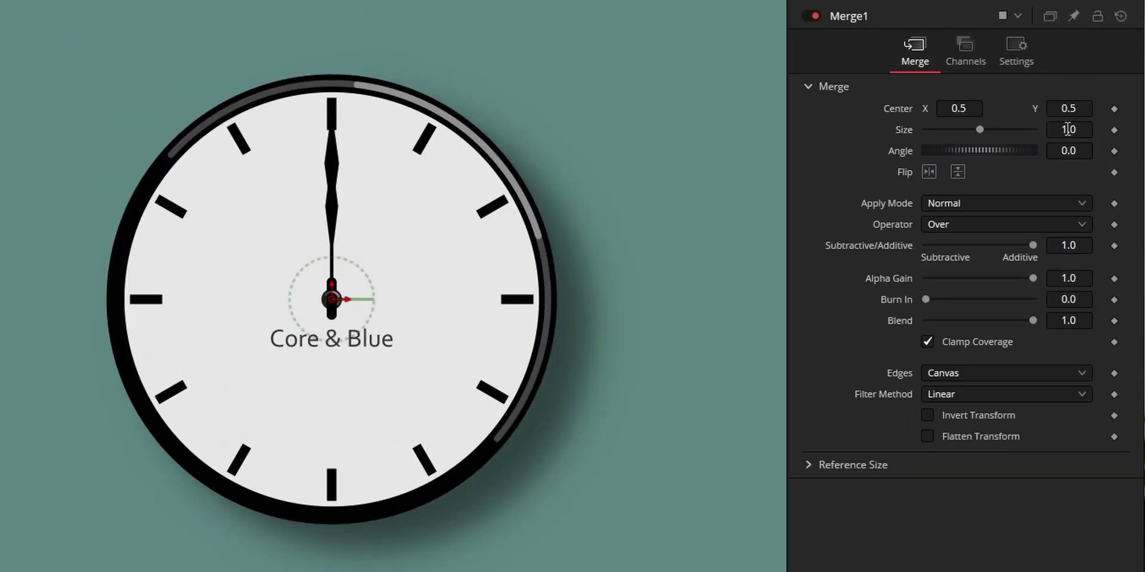
left_click_drag(1071, 129, 1023, 129)
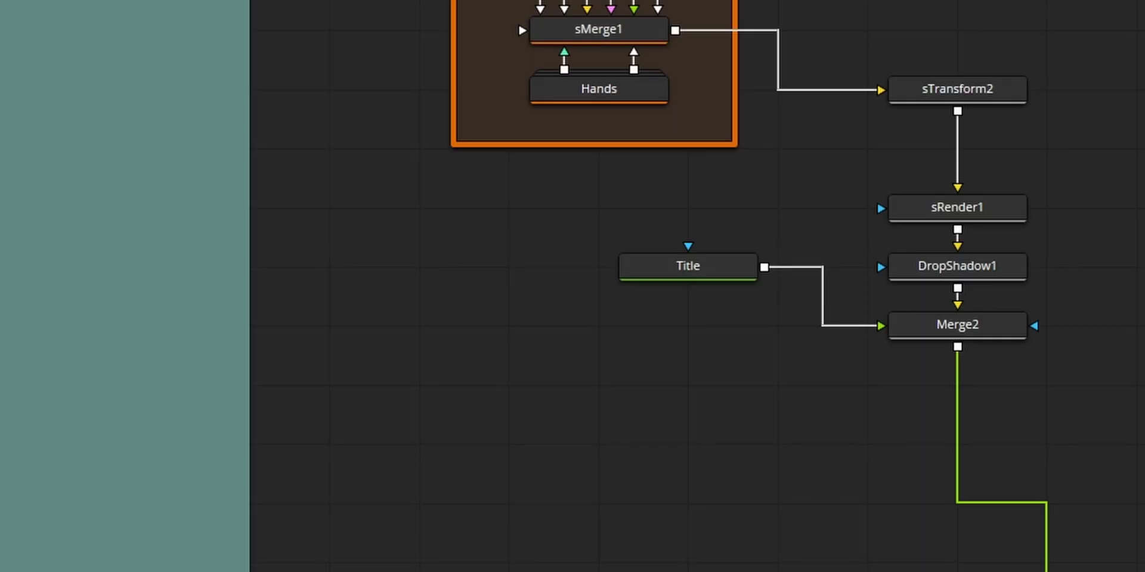
Add a Sticky Note beside Merge1 reading "This merge node resizes the clock".
key("shift+space")
type("sti")
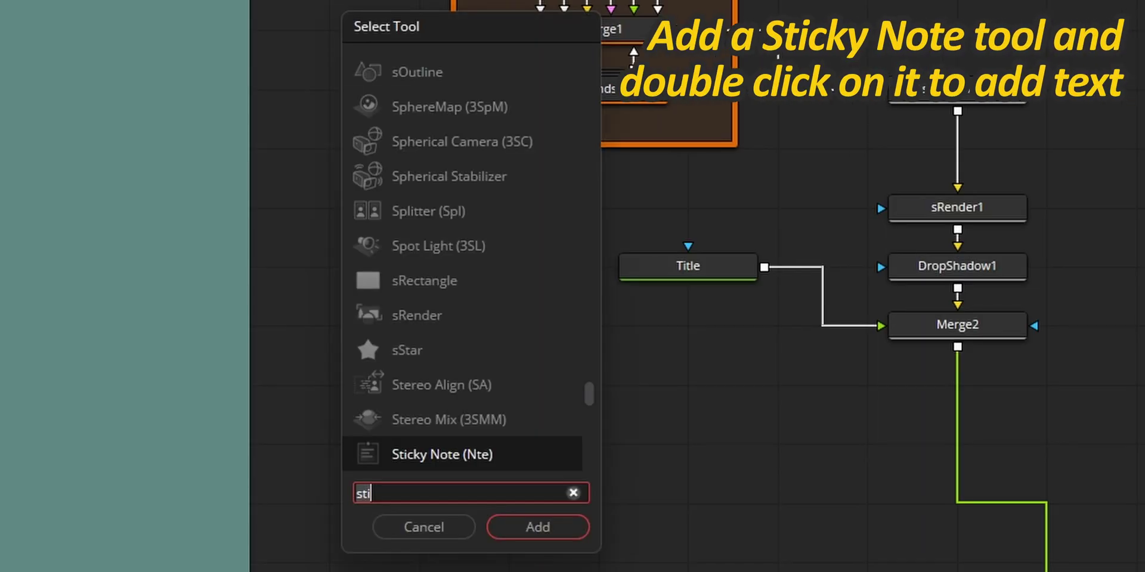
key("Return")
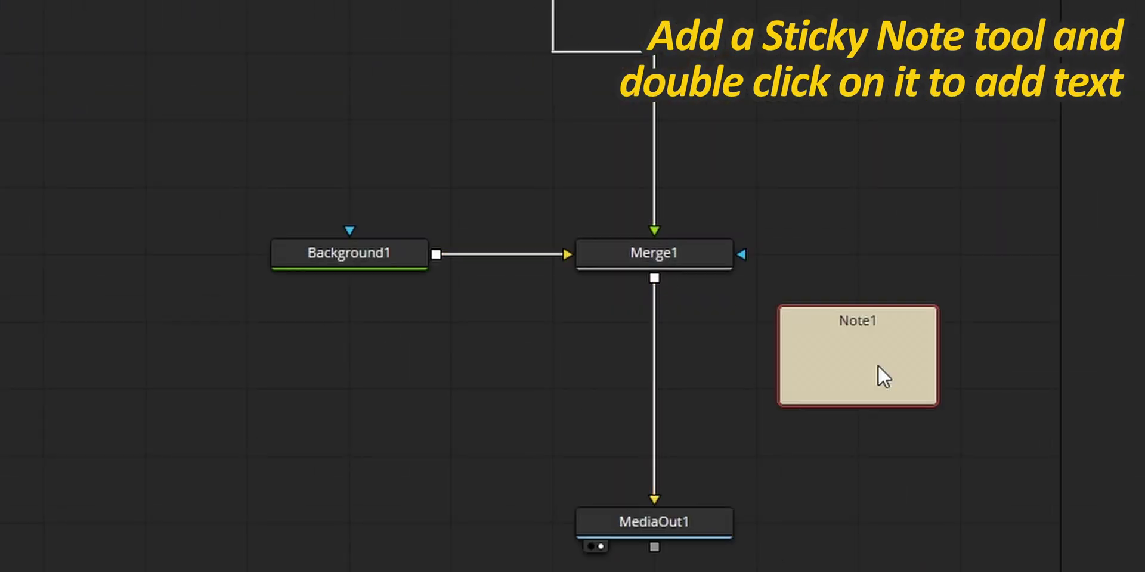
double_click(879, 367)
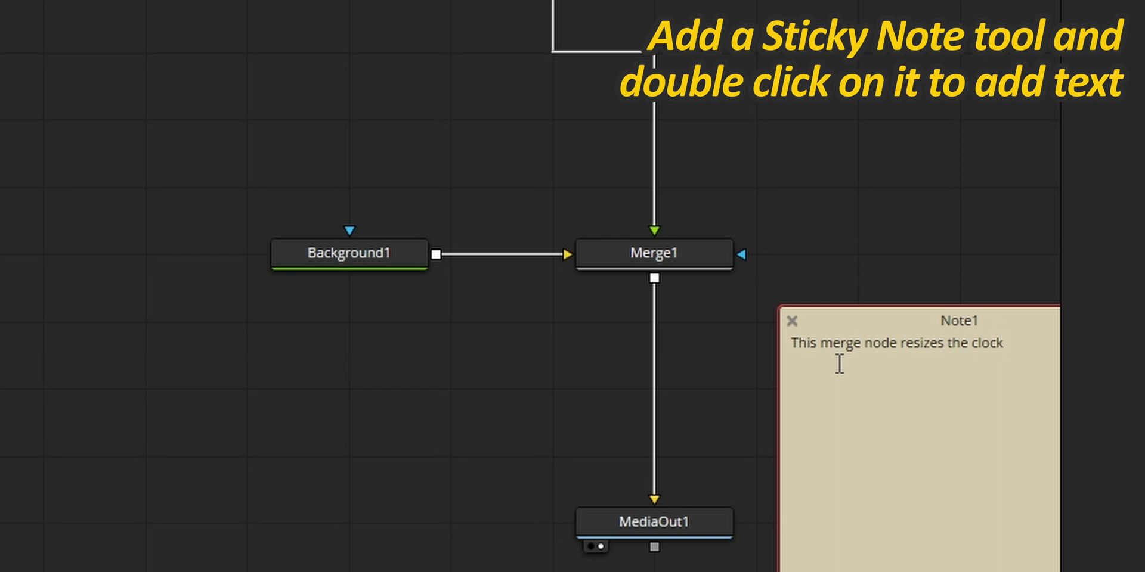
left_click(856, 315)
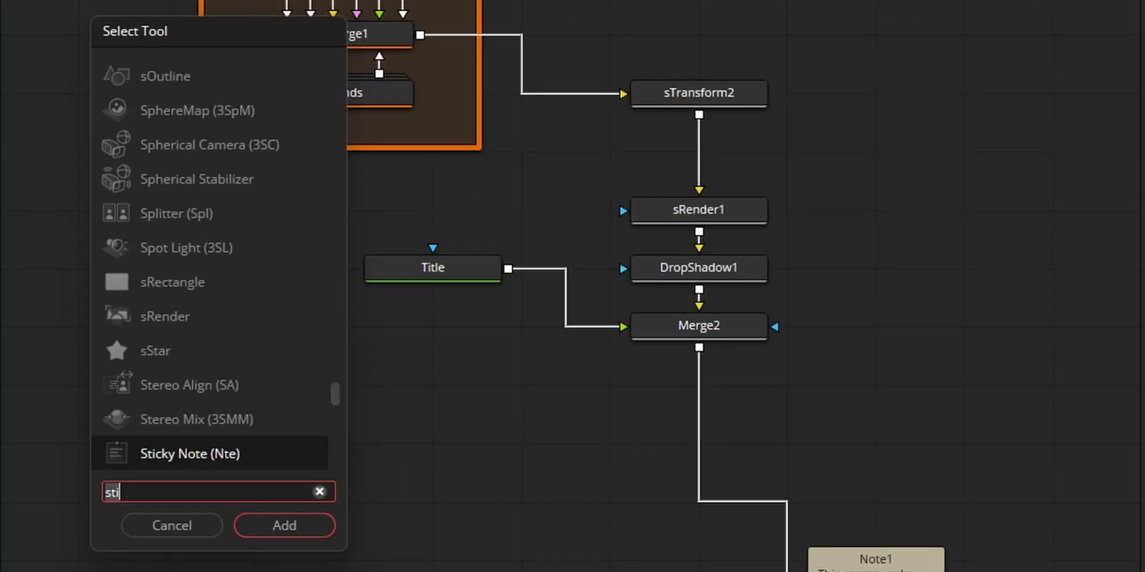
Add a second Sticky Note from the tool search.
key("BackSpace")
key("BackSpace")
type("ti")
key("Return")
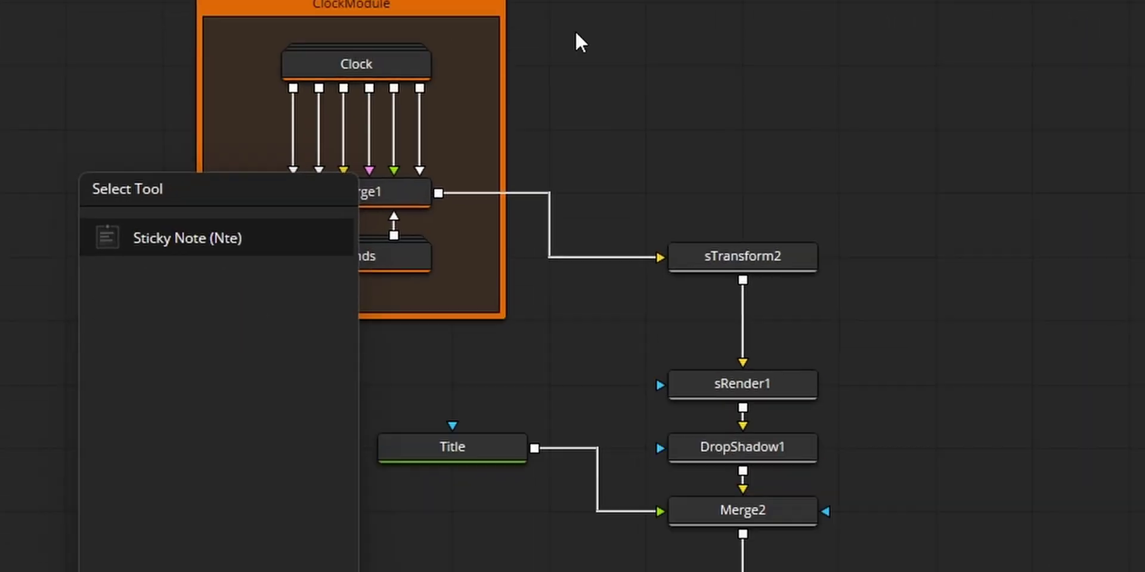